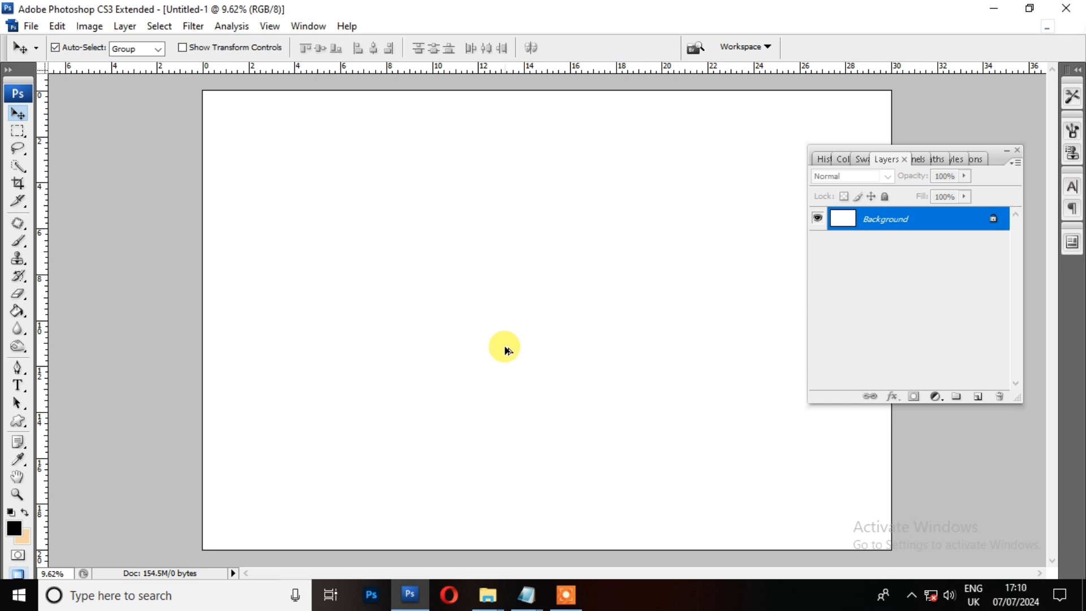
Confirm the canvas is 30×20 in at 300 ppi, then open pexels-hasan-albari-1652117.jpg
key("ctrl+alt+i")
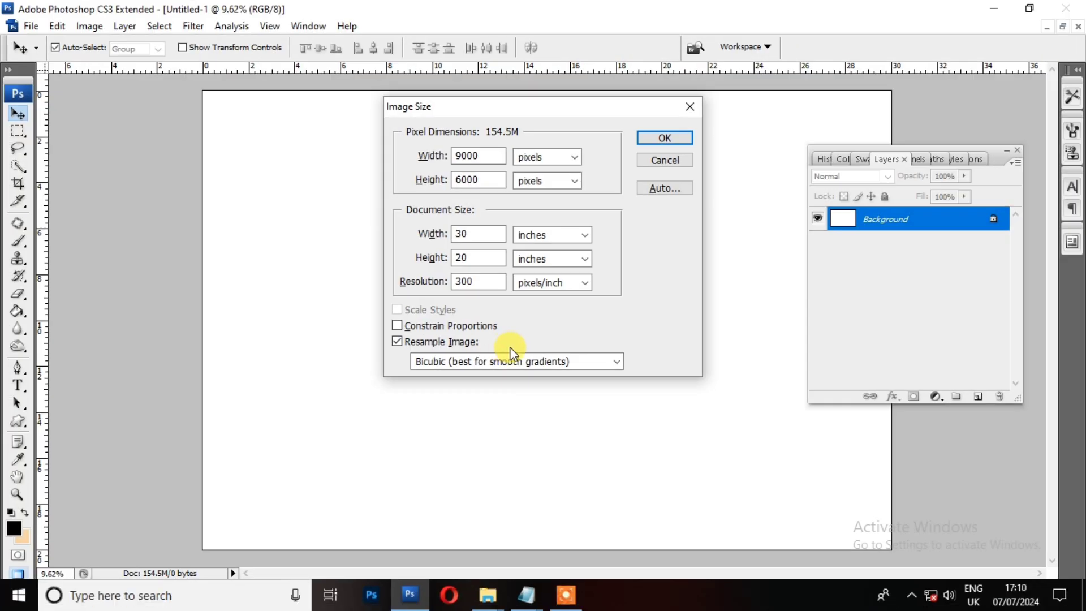
left_click(667, 136)
mouse_move(487, 595)
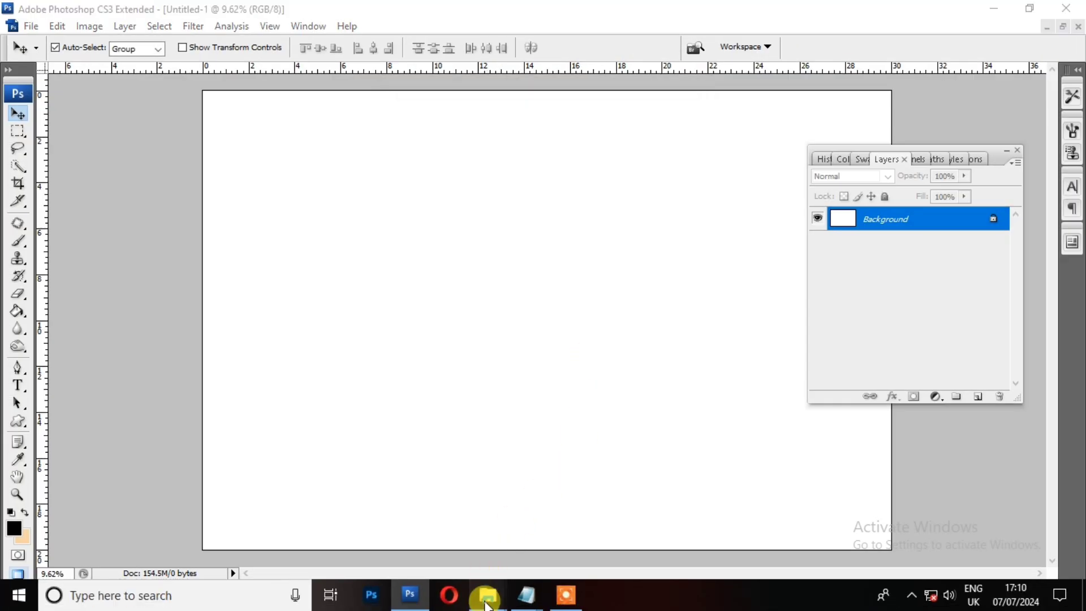
left_click(427, 534)
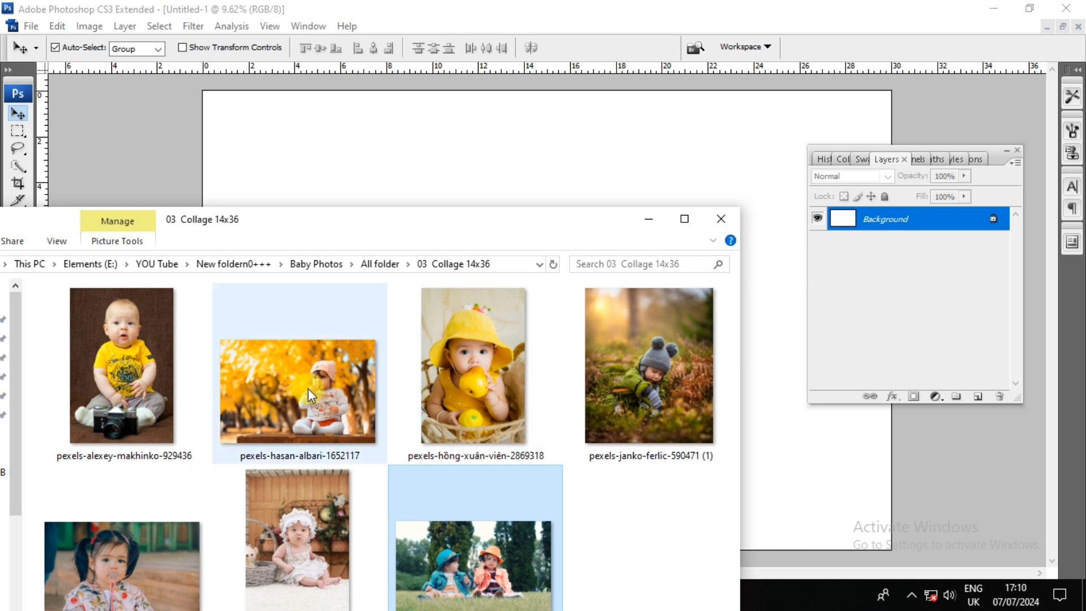
mouse_move(307, 388)
left_mouse_down()
mouse_move(465, 498)
mouse_move(783, 477)
left_mouse_up()
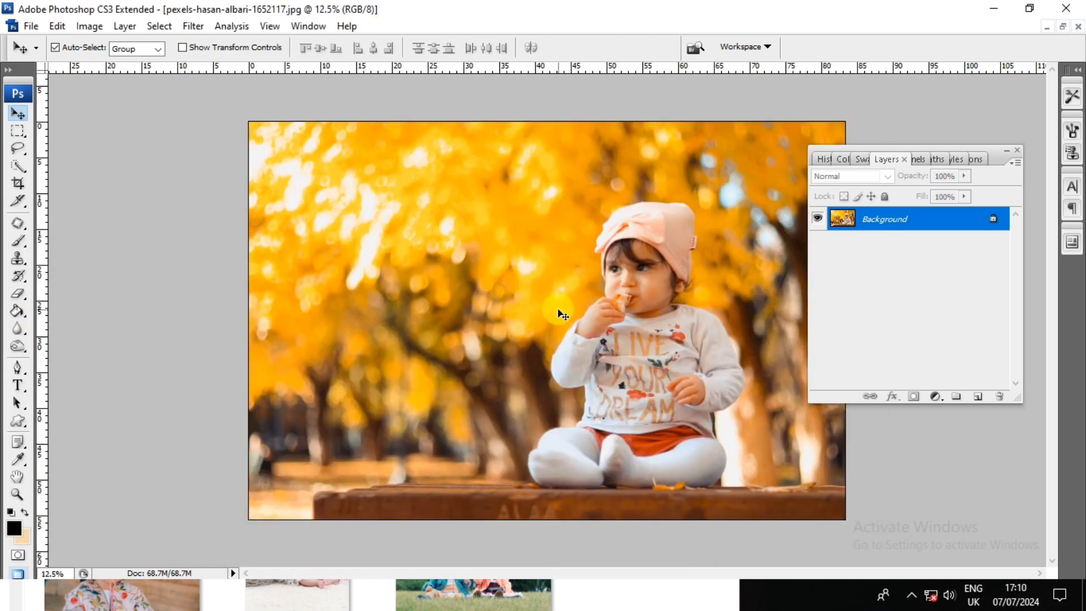
Copy the whole autumn-tree photo and paste it into Untitled-1 as Layer 1
key("z")
right_click(558, 309)
left_click(600, 321)
key("ctrl+a")
key("ctrl+c")
key("ctrl+Tab")
key("ctrl+v")
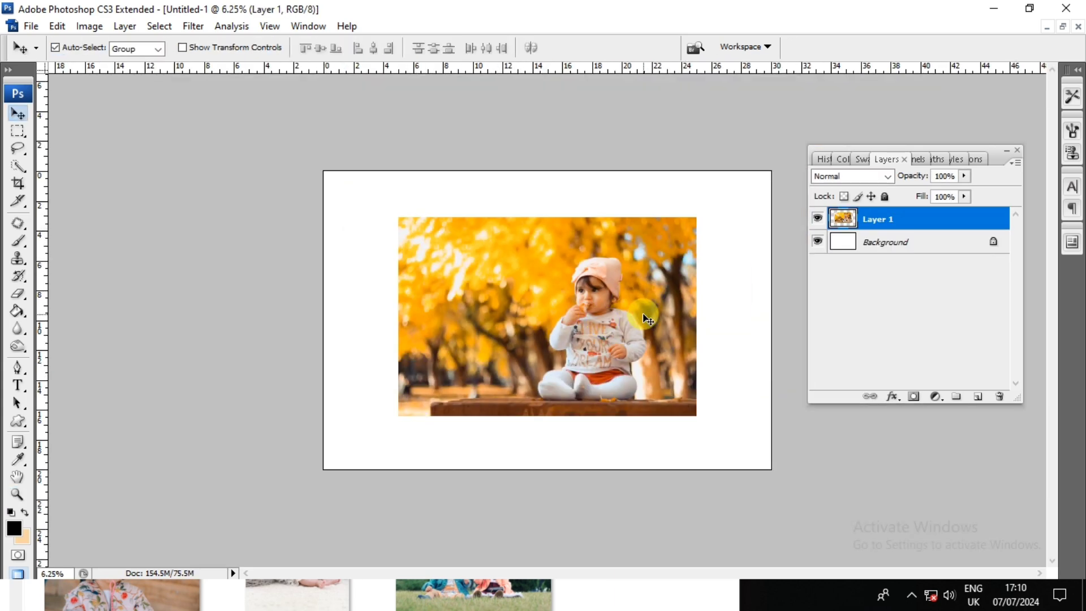
Scale the autumn-tree layer down to fit the canvas
key("ctrl+t")
left_click_drag(724, 426, 679, 376)
key("alt+Tab")
key("Return")
Add the yellow-hat, kids-on-grass and girl photos to the canvas as new layers
key("v")
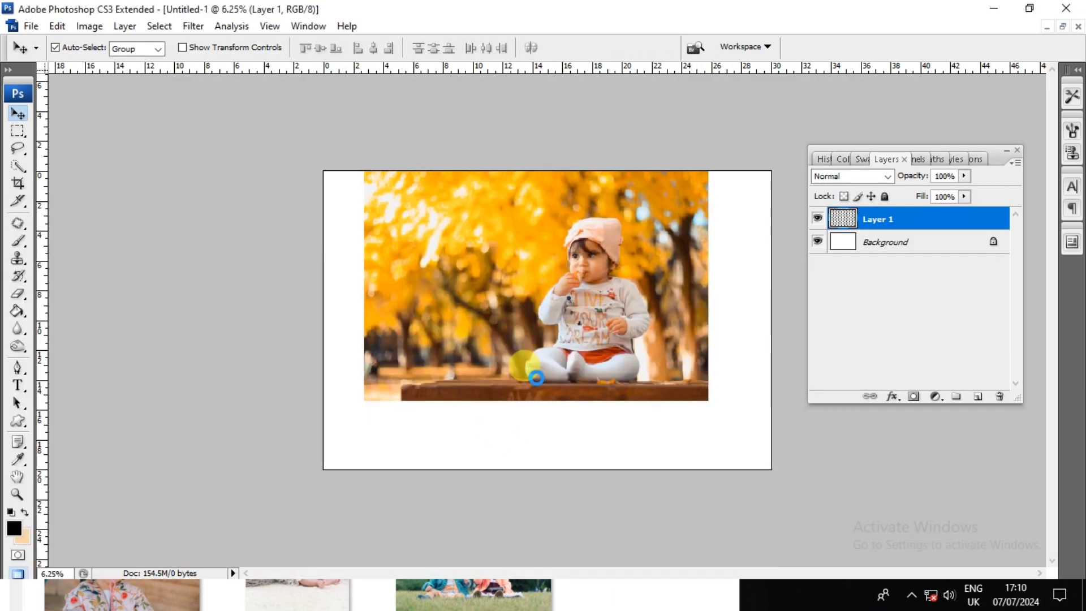
key("alt+Tab")
left_click_drag(546, 317, 430, 317)
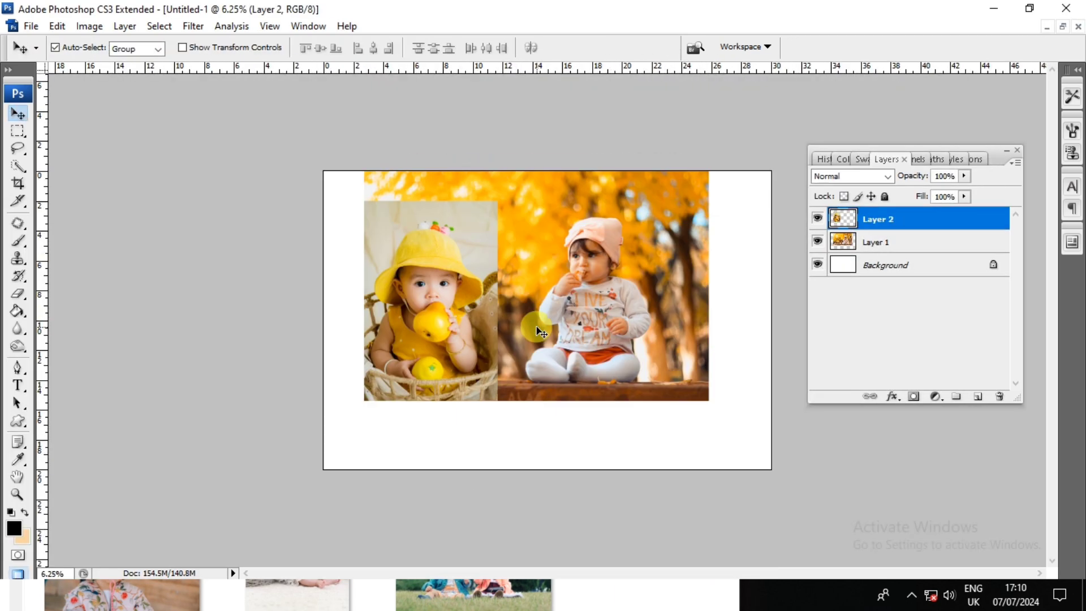
key("alt+Tab")
double_click(474, 566)
key("ctrl+a")
key("ctrl+c")
key("alt+Tab")
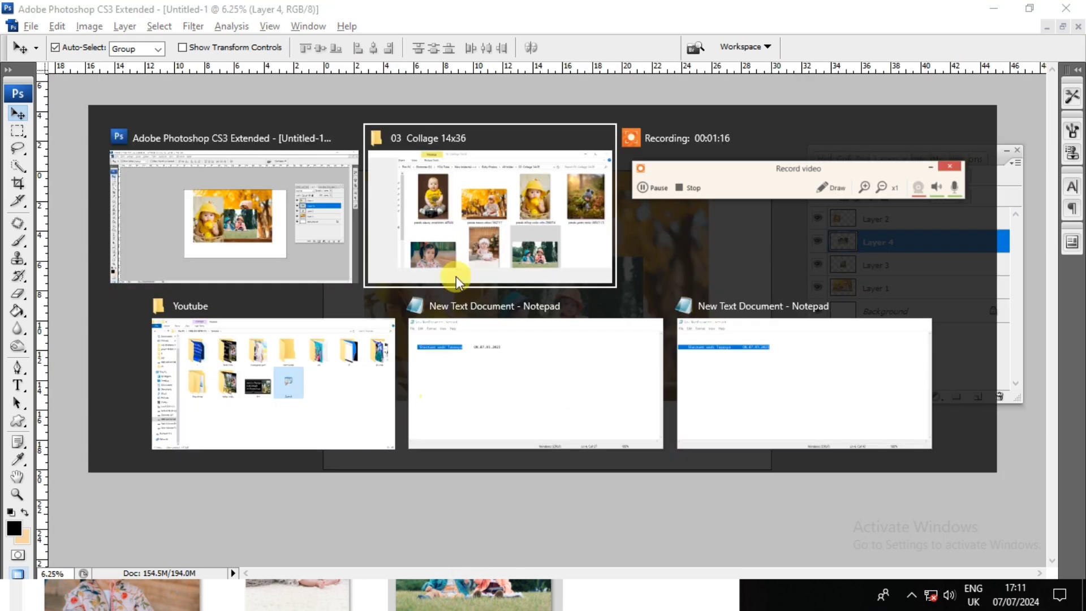
key("ctrl+v")
key("ctrl+v")
key("ctrl+0")
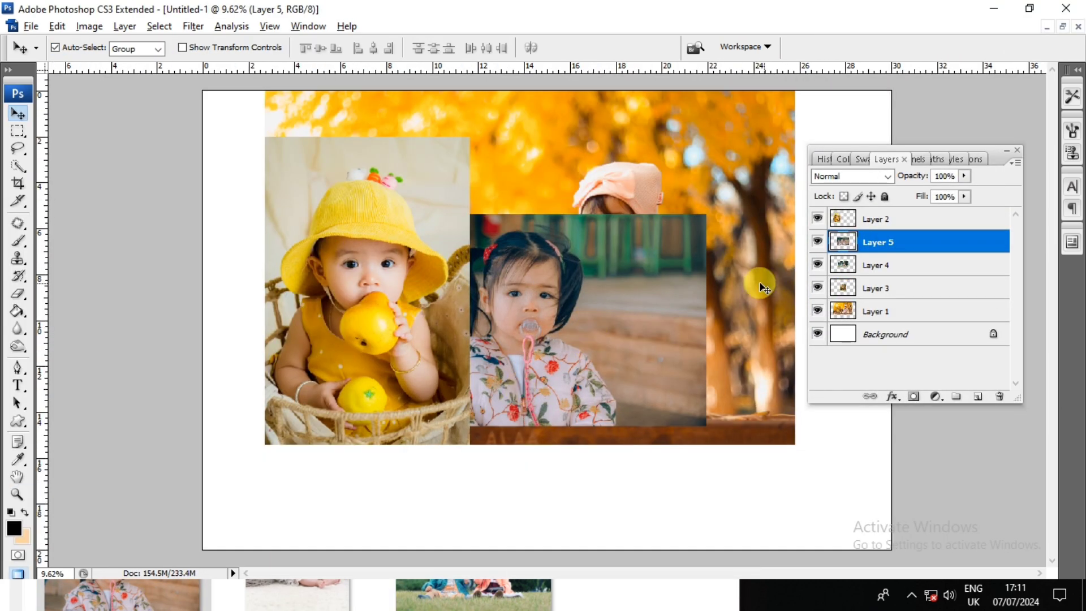
Drag the yellow-hat, girl and autumn-tree photos toward their collage positions
left_click_drag(1001, 166, 1032, 138)
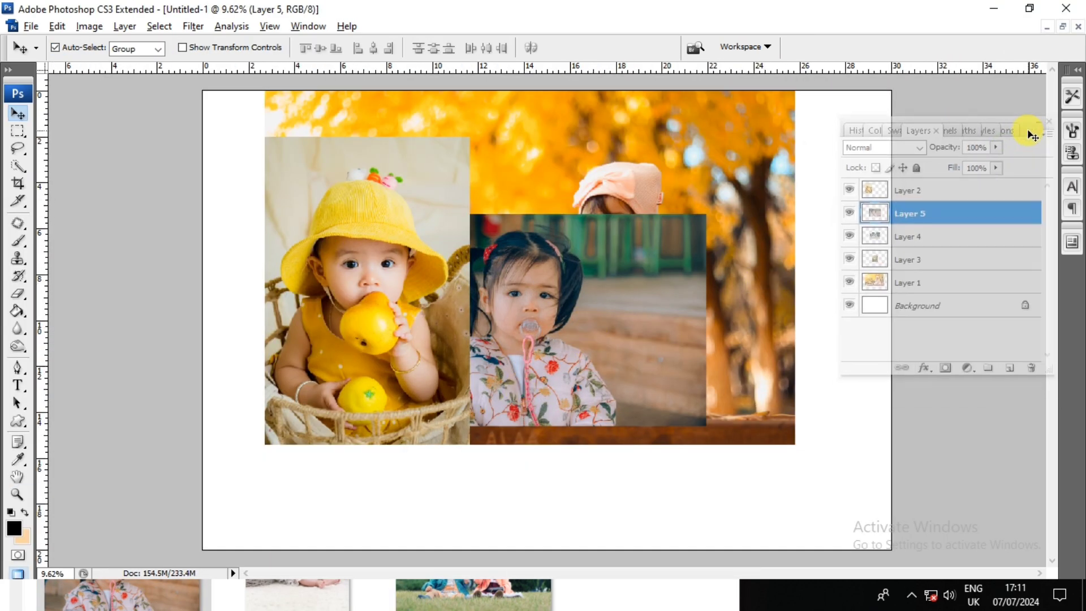
left_click_drag(480, 292, 418, 311)
mouse_move(594, 351)
left_mouse_down()
mouse_move(553, 502)
mouse_move(537, 496)
mouse_move(613, 304)
left_mouse_up()
left_click_drag(670, 172, 676, 270)
Scale the autumn-tree photo to 41% and place it at the lower right
key("ctrl+t")
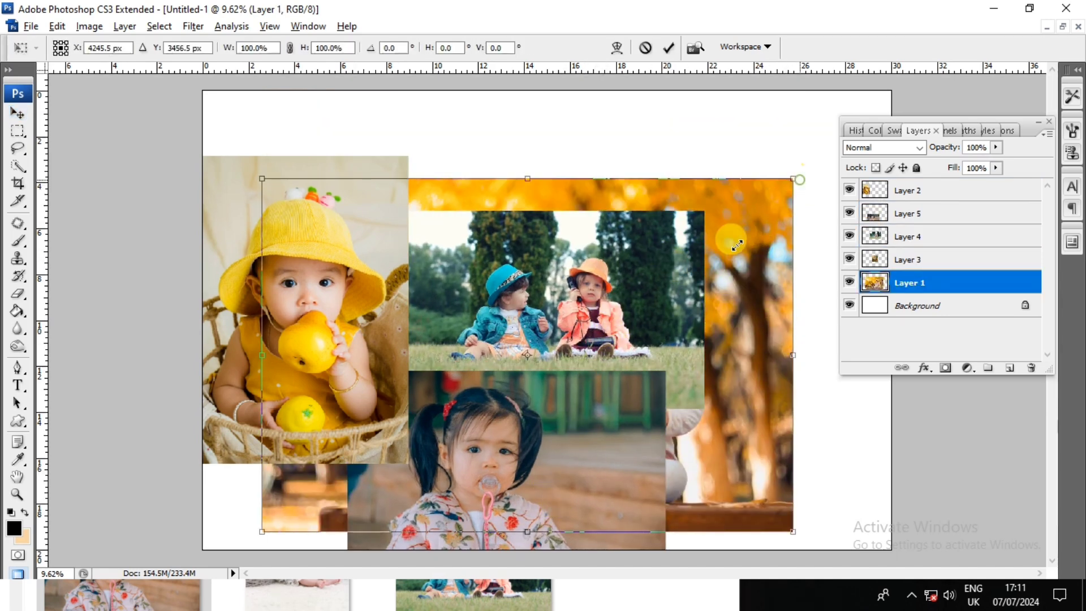
left_click_drag(737, 244, 616, 306)
left_click_drag(557, 338, 790, 403)
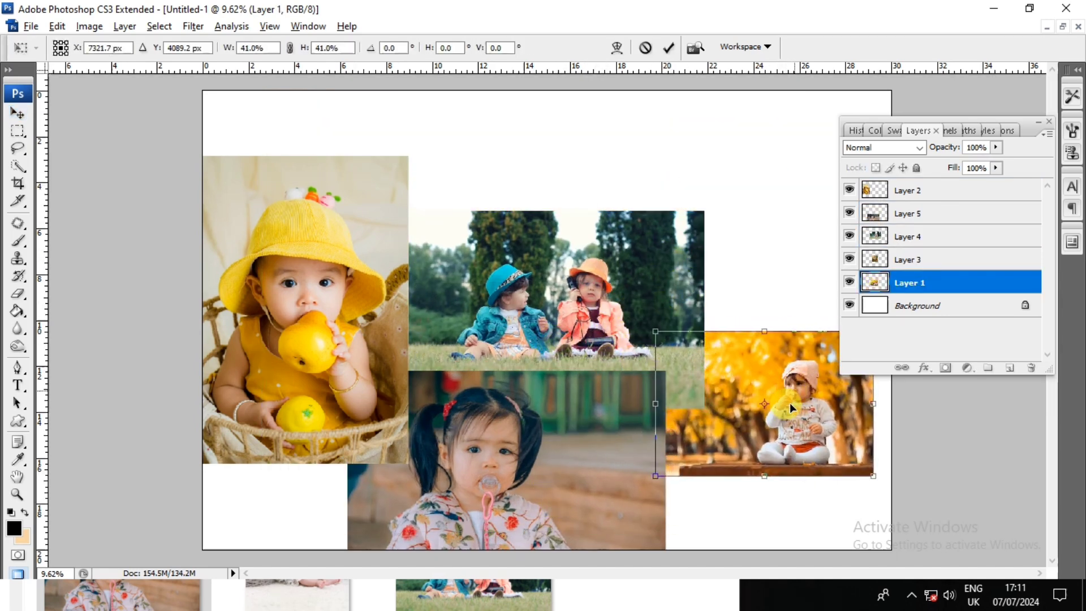
key("Return")
Shrink the yellow-hat photo into the top-left corner
mouse_move(331, 326)
left_mouse_down()
mouse_move(365, 285)
mouse_move(353, 274)
left_mouse_up()
key("ctrl+t")
left_click_drag(429, 419, 346, 320)
key("Return")
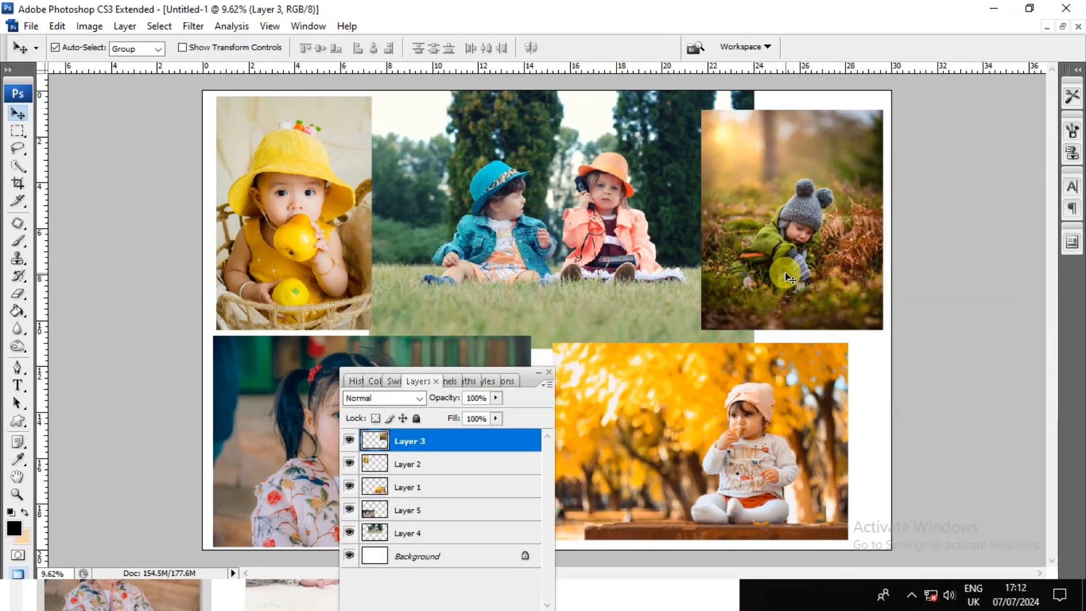
left_click(307, 29)
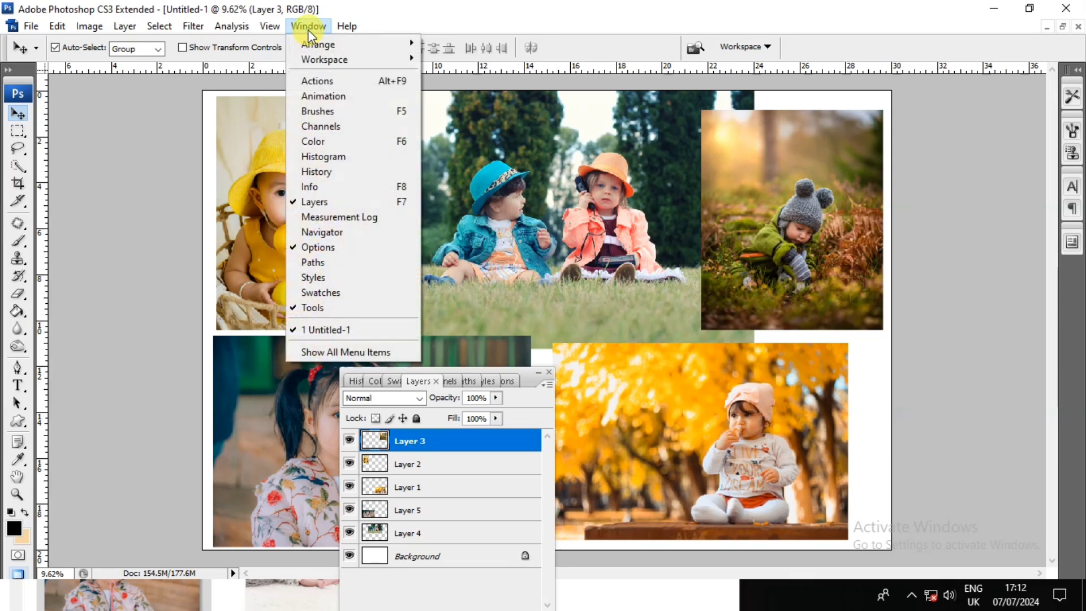
left_click(317, 277)
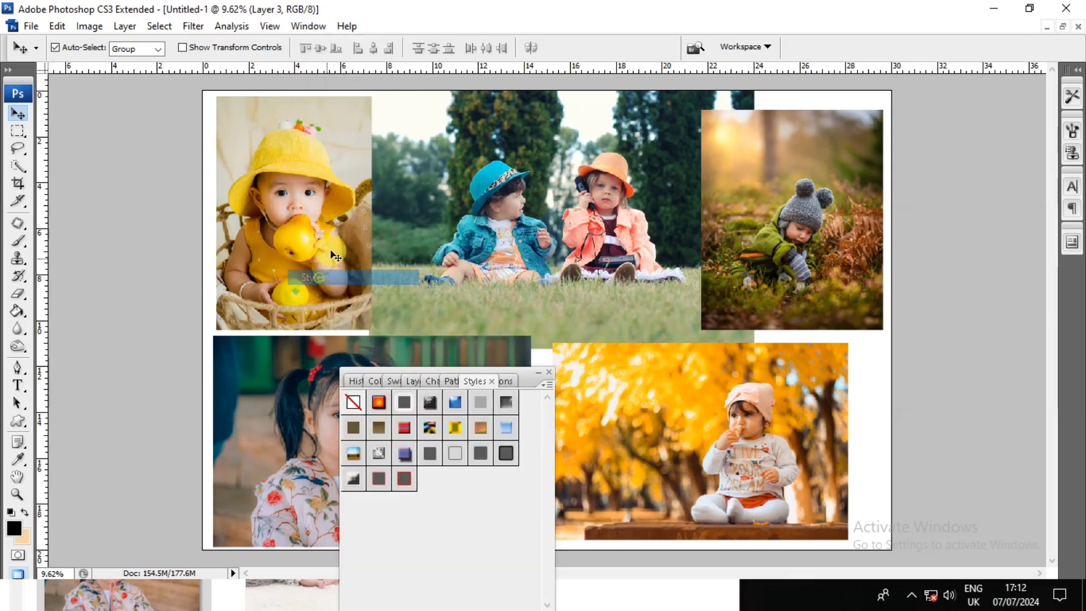
left_click_drag(530, 382, 1007, 207)
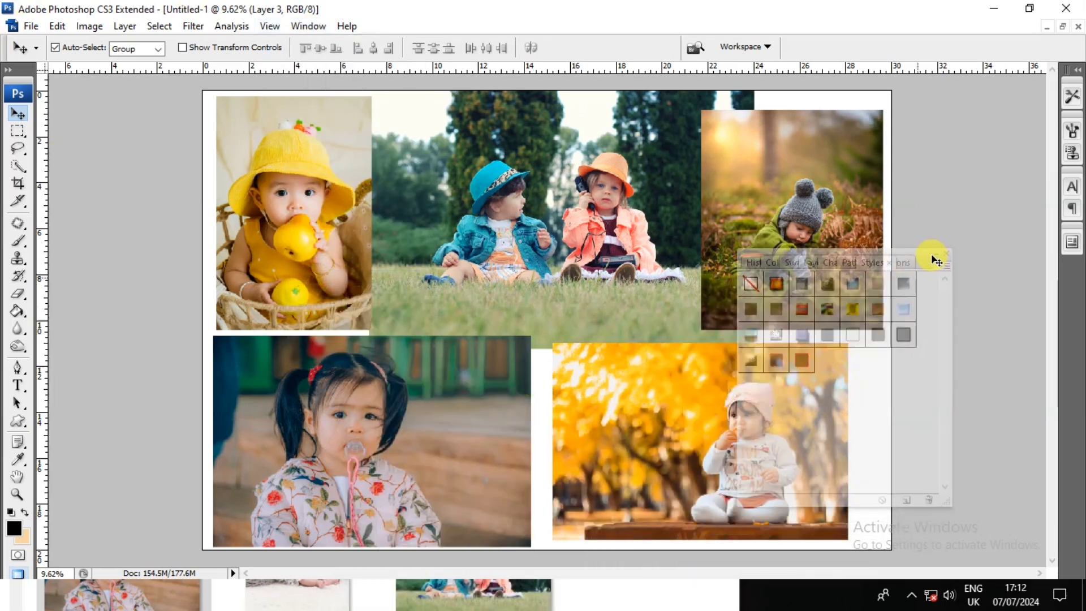
left_click(233, 290)
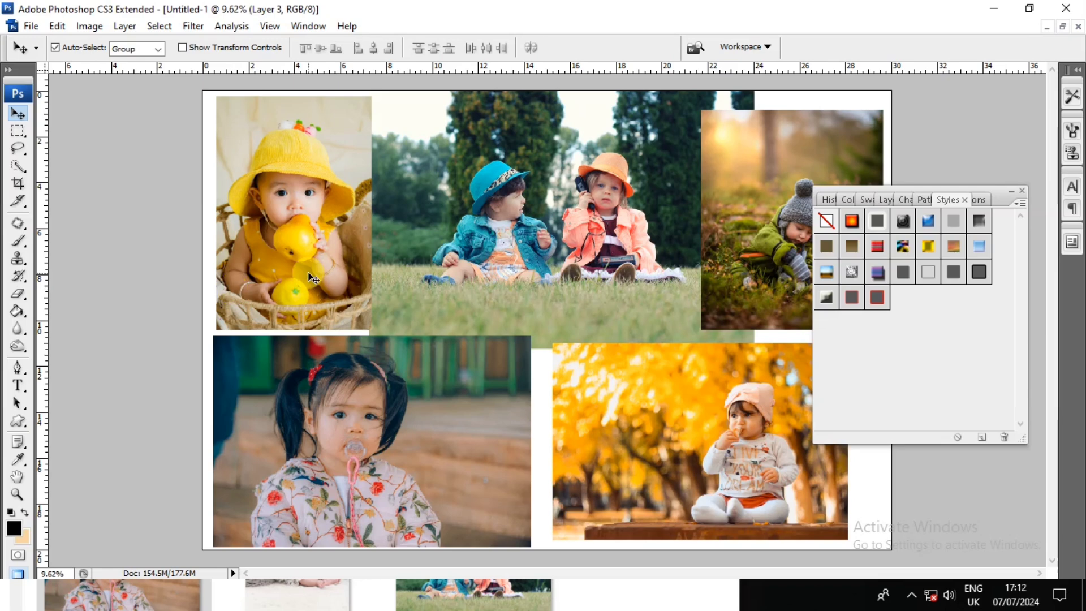
left_click(218, 249)
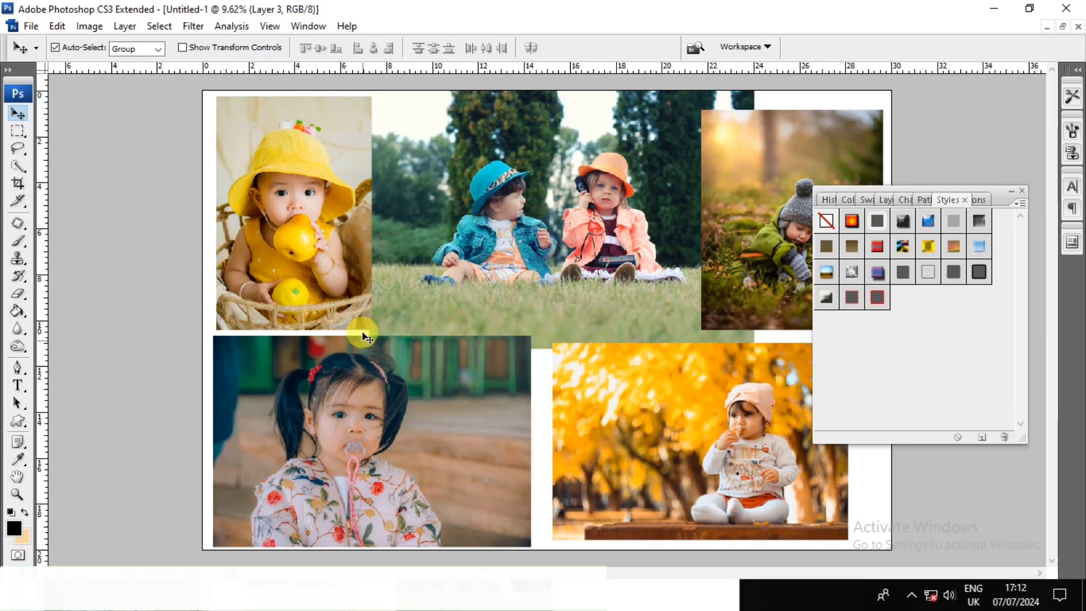
left_click(877, 299)
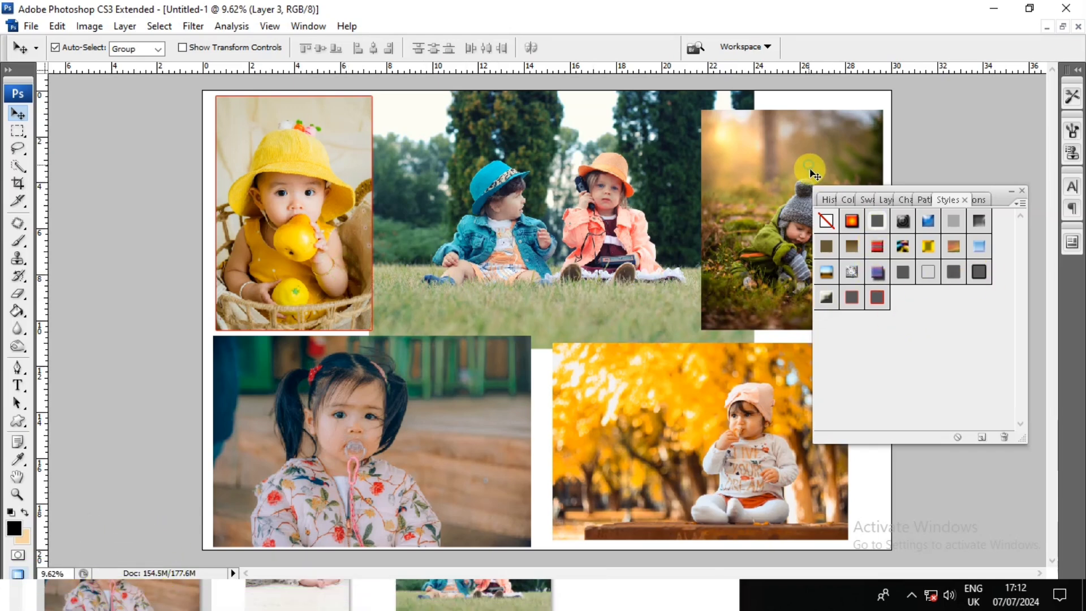
left_click(877, 300)
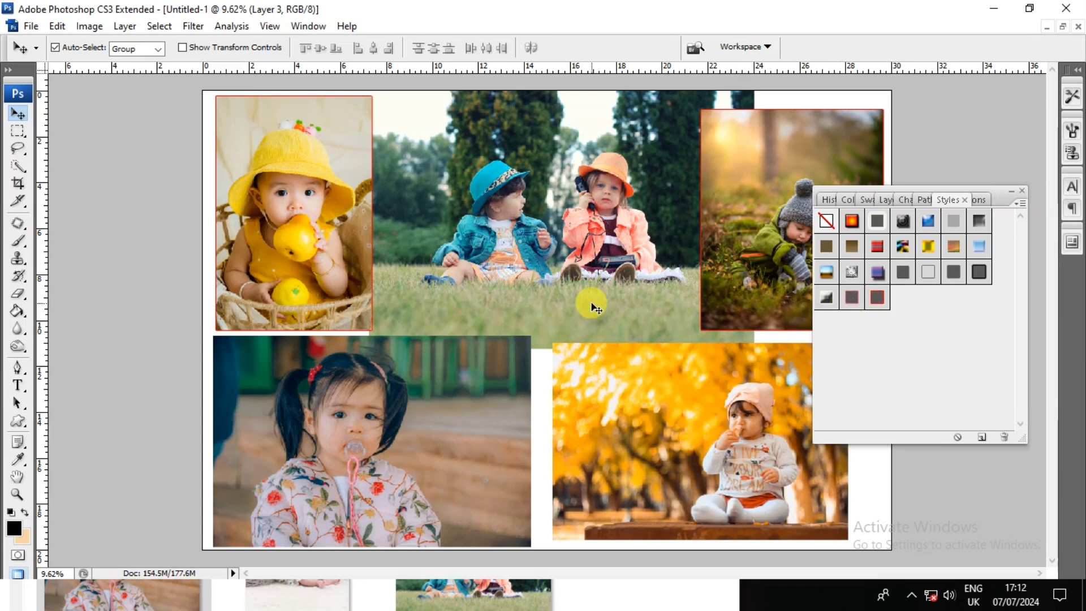
key("ctrl+z")
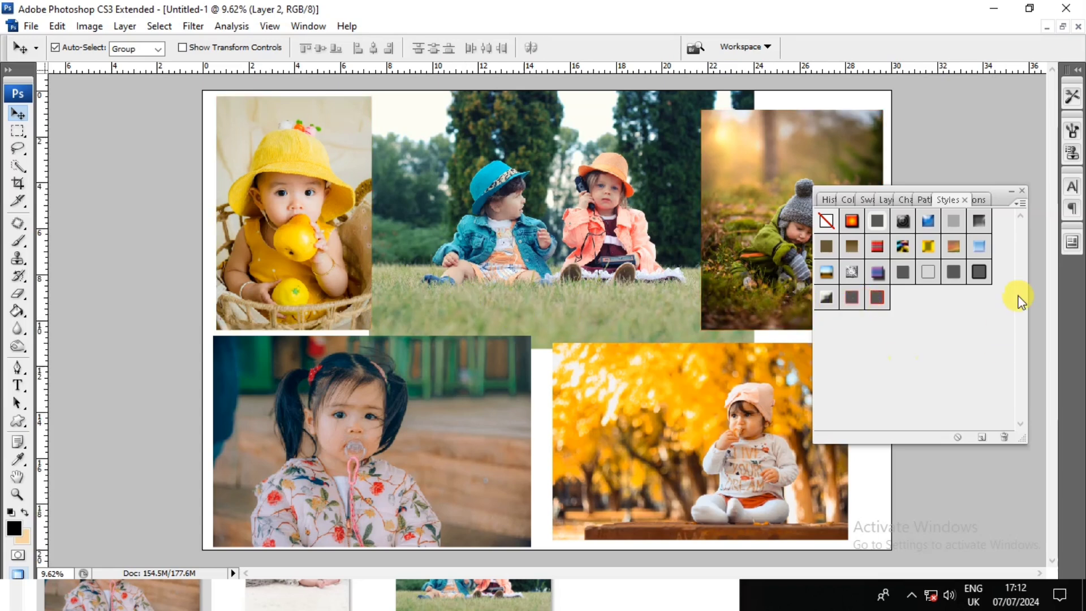
mouse_move(1006, 201)
left_mouse_down()
mouse_move(194, 332)
mouse_move(811, 229)
left_mouse_up()
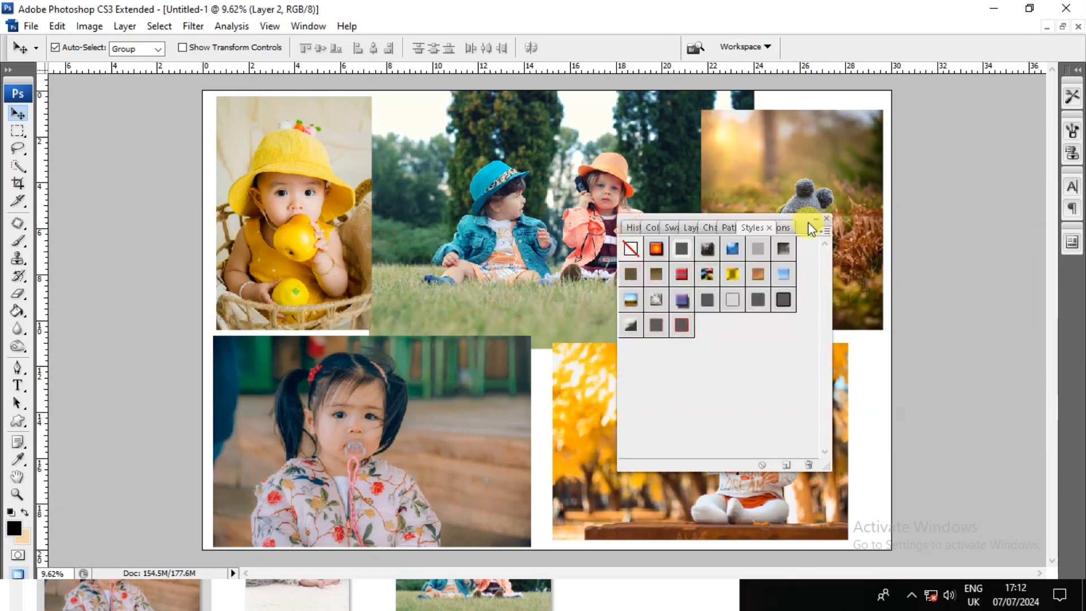
left_click(677, 324)
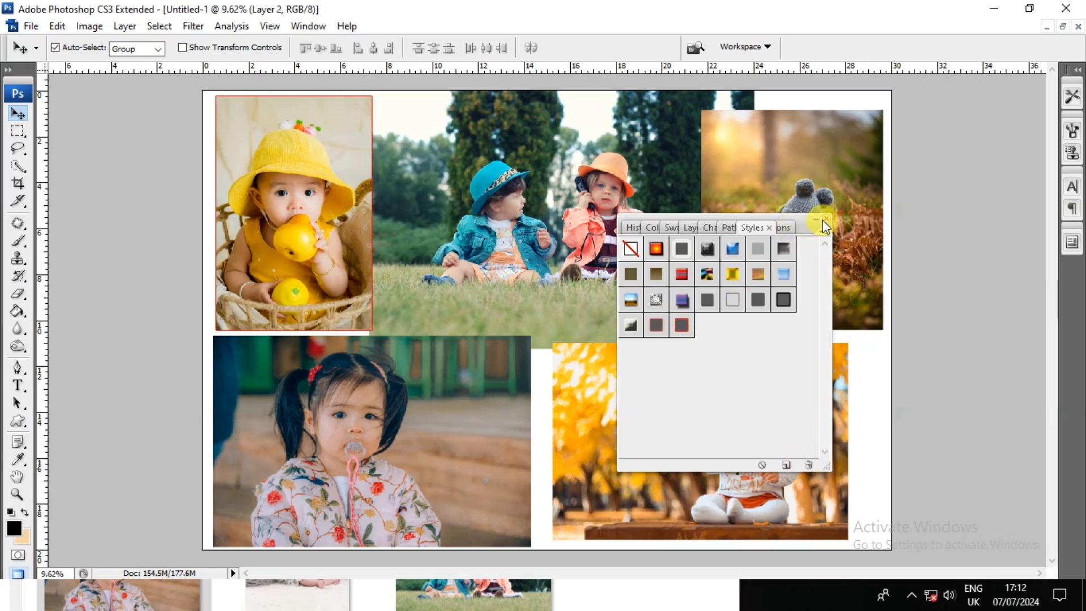
left_click_drag(807, 229, 189, 345)
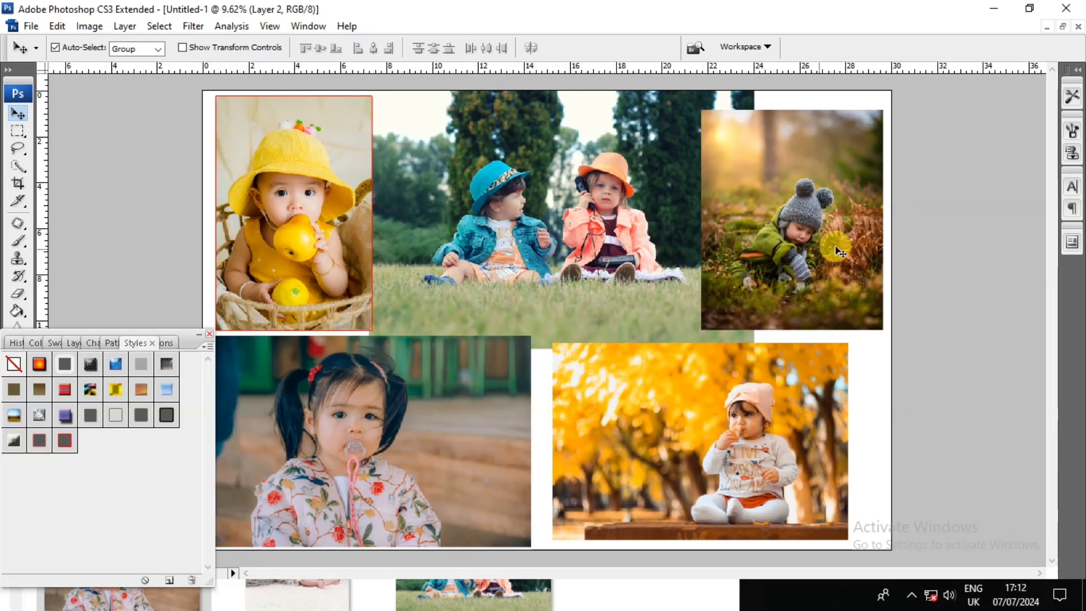
key("F7")
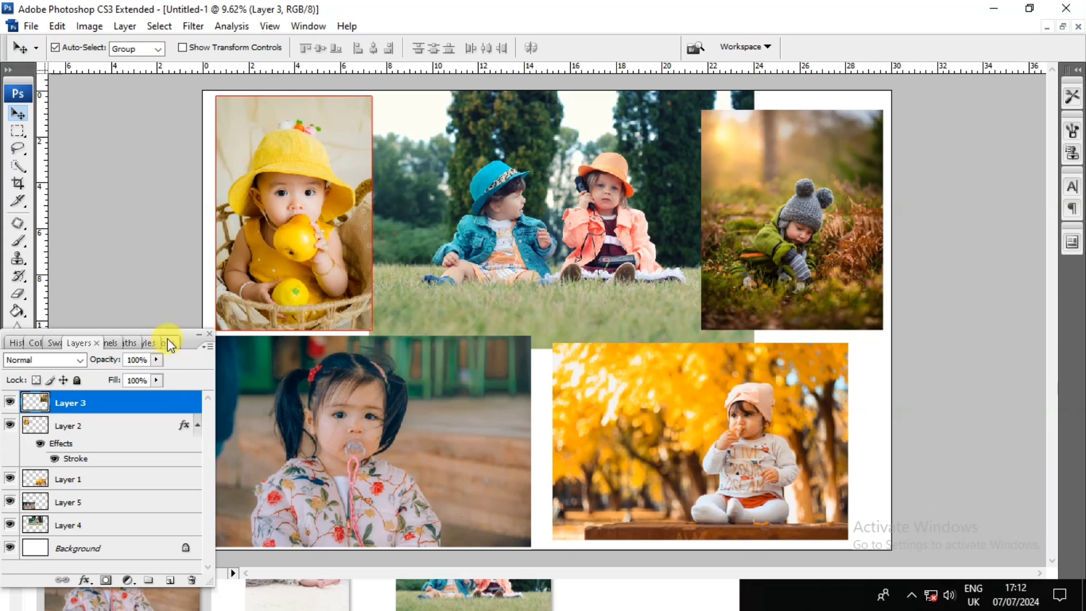
left_click_drag(198, 349, 995, 195)
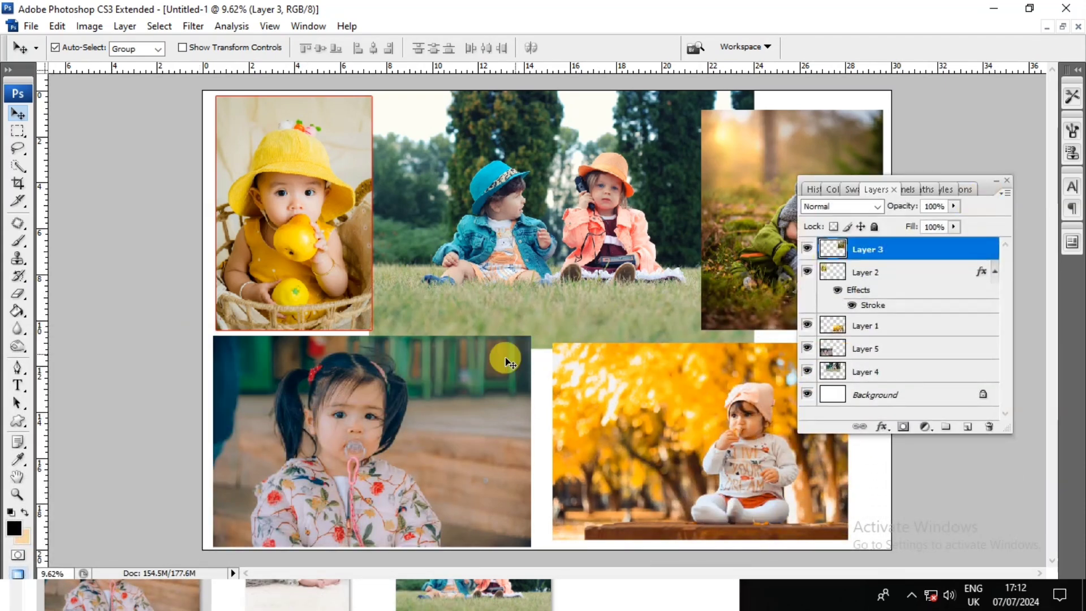
key("ctrl+z")
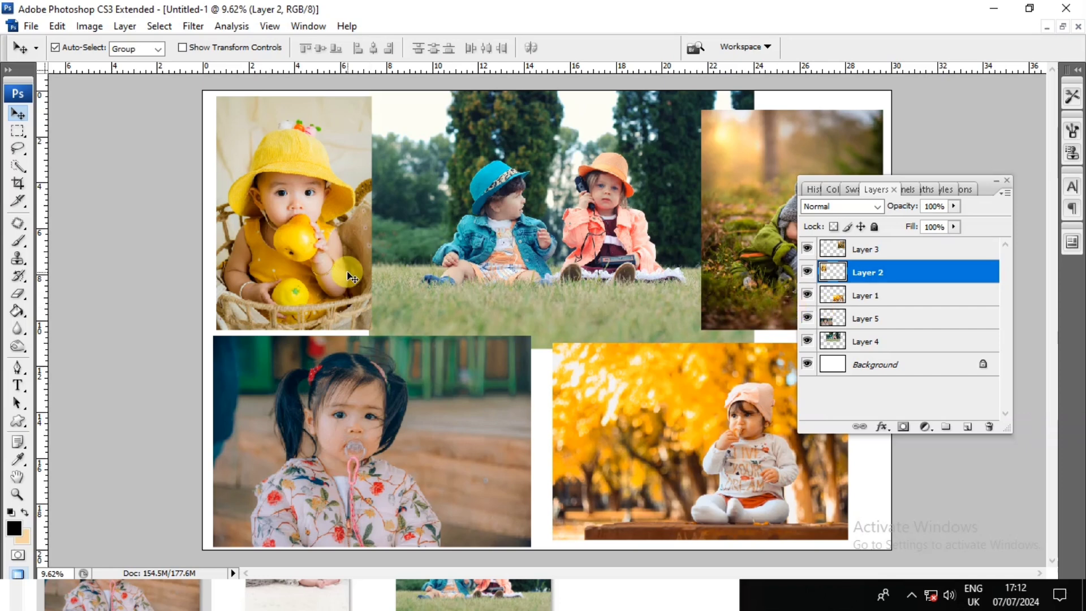
Select Layer 2, the yellow-hat photo, and add a Stroke layer style
right_click(351, 277)
left_click(362, 281)
right_click(298, 267)
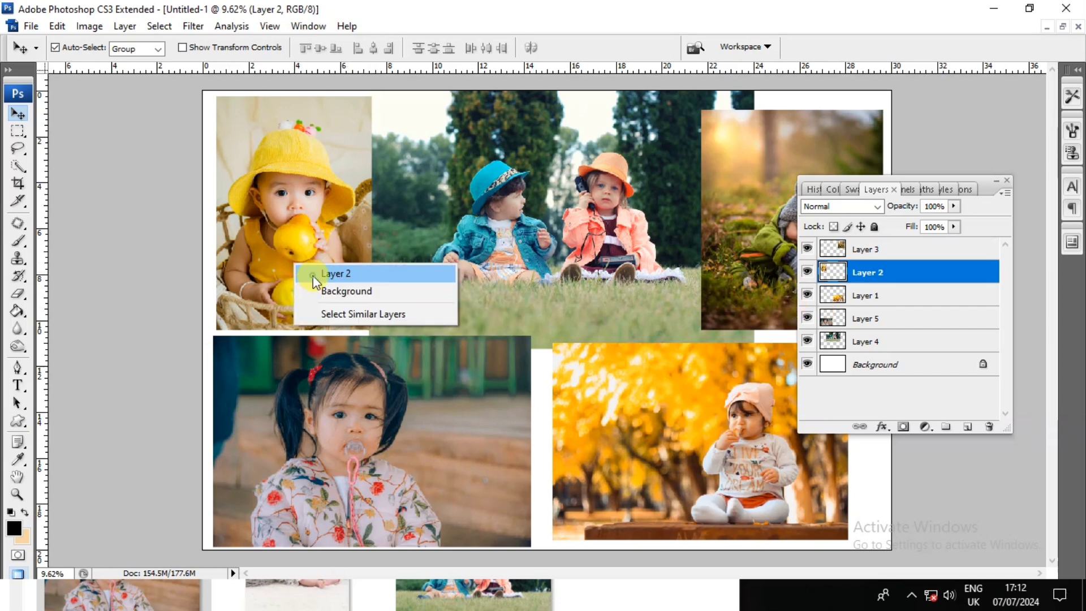
left_click(929, 291)
double_click(931, 281)
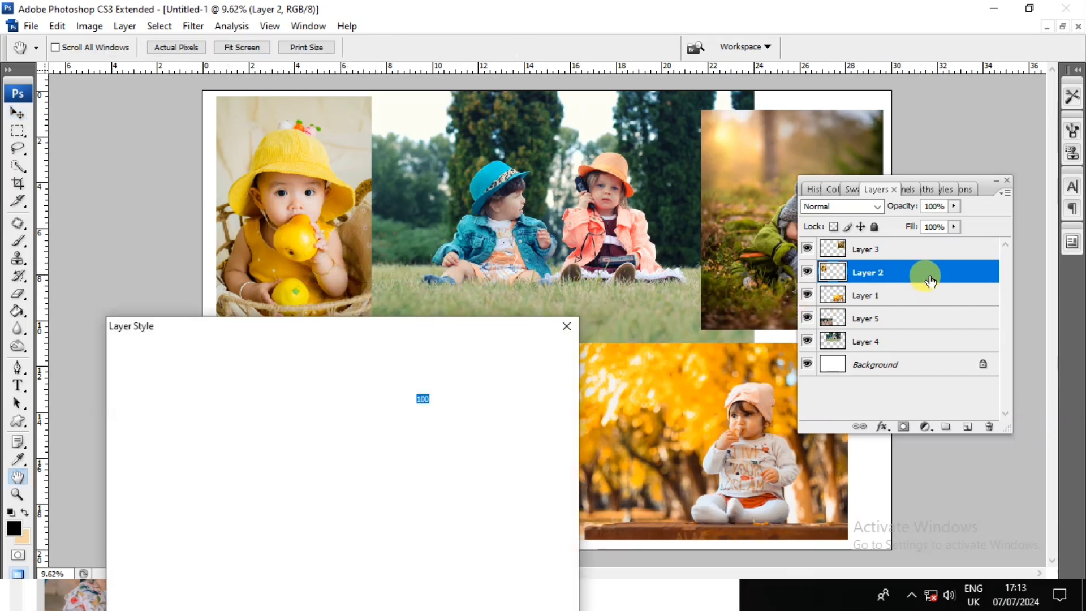
mouse_move(349, 325)
left_mouse_down()
mouse_move(552, 262)
mouse_move(553, 211)
left_mouse_up()
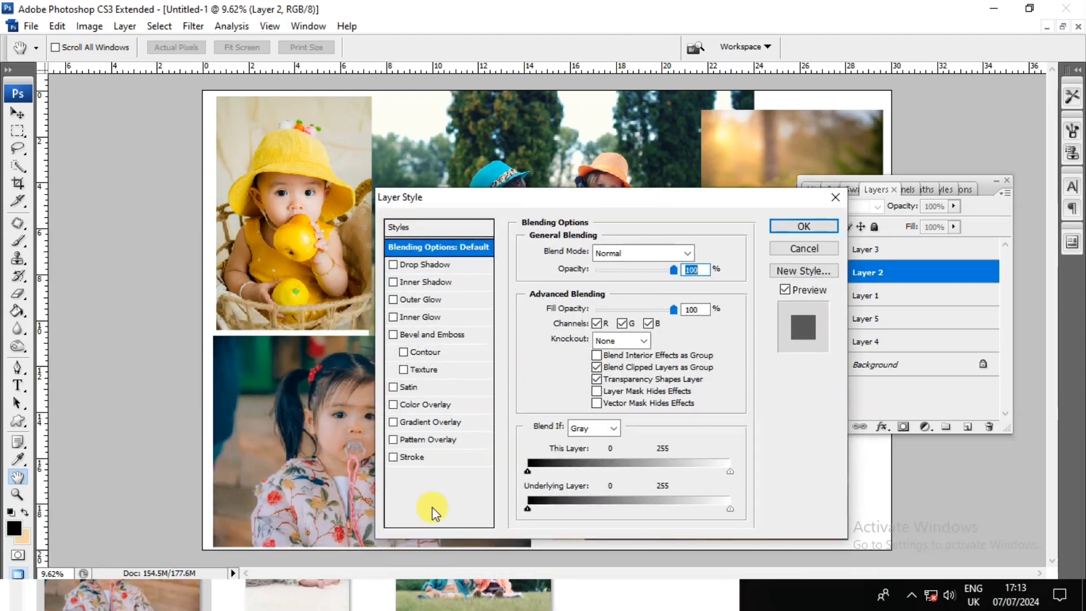
left_click(411, 458)
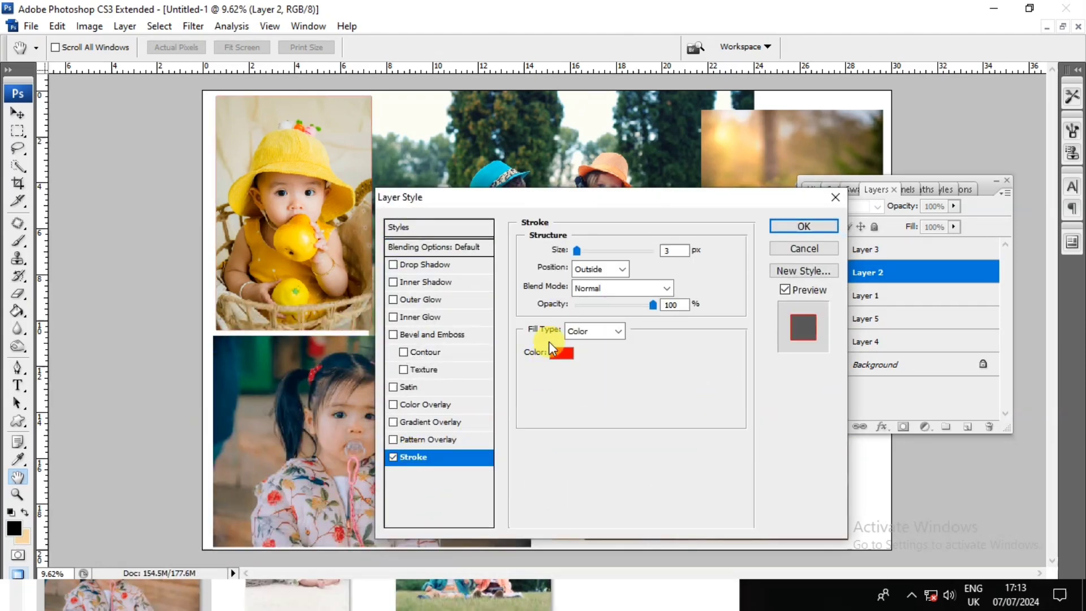
Make the stroke black (080808) at 18 px and save it as a new style
left_click(559, 354)
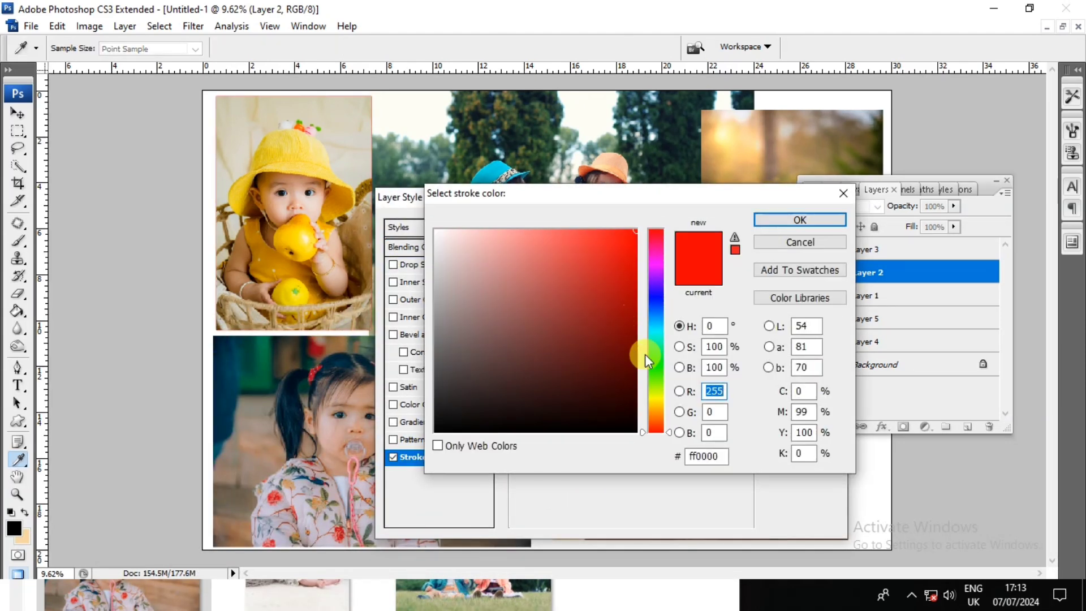
left_click_drag(656, 366, 655, 352)
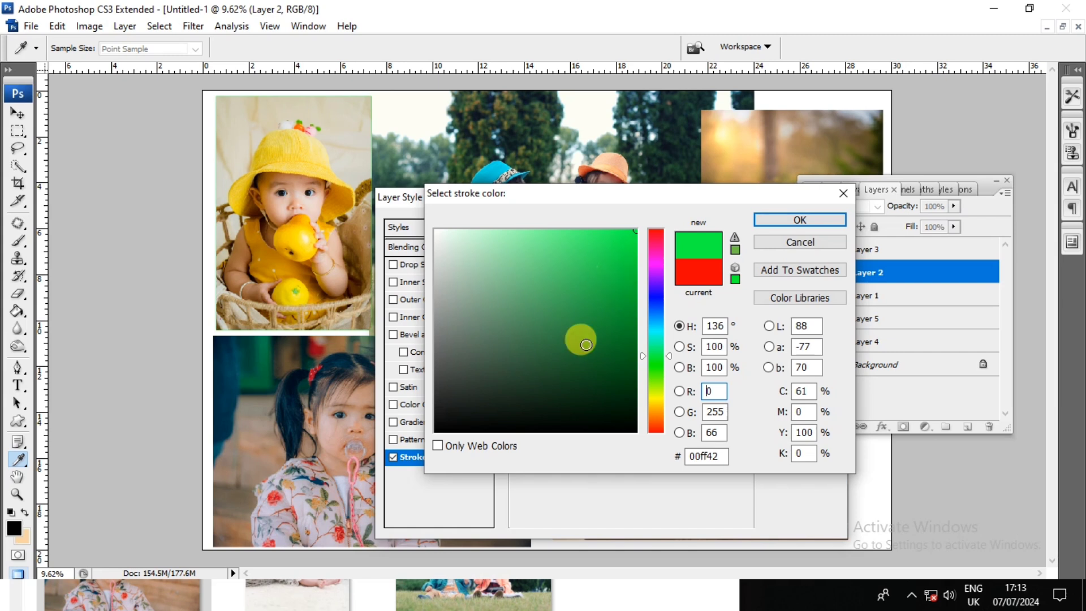
left_click_drag(495, 415, 436, 431)
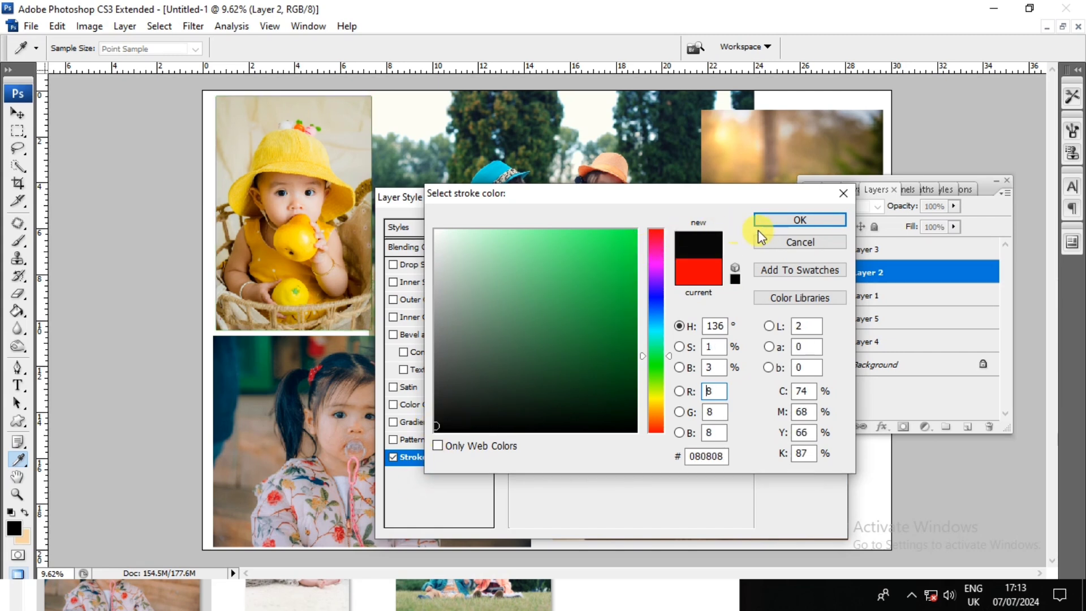
left_click(785, 227)
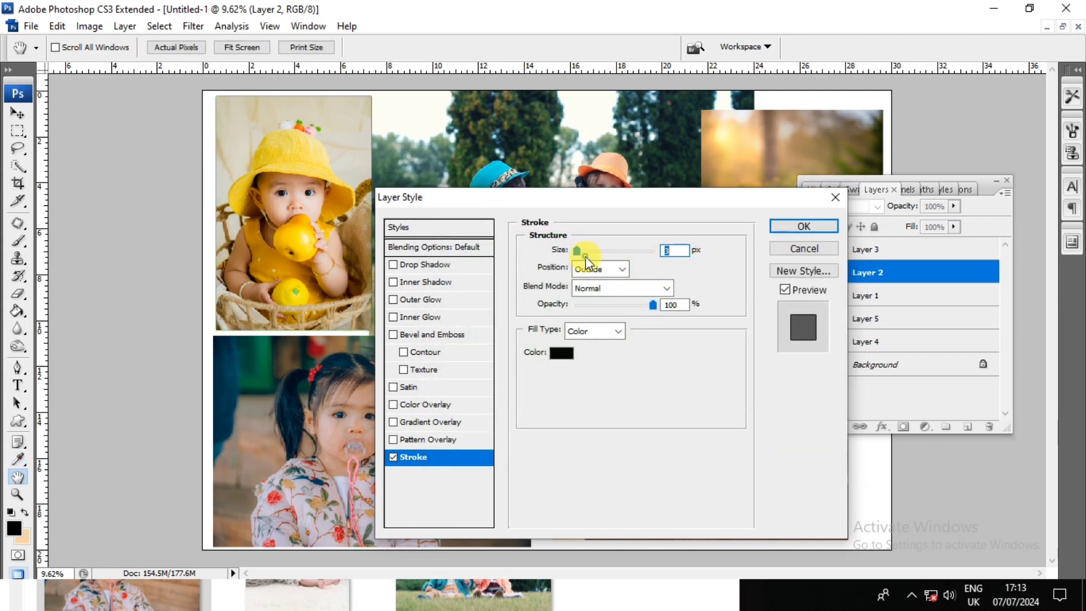
left_click_drag(586, 256, 585, 253)
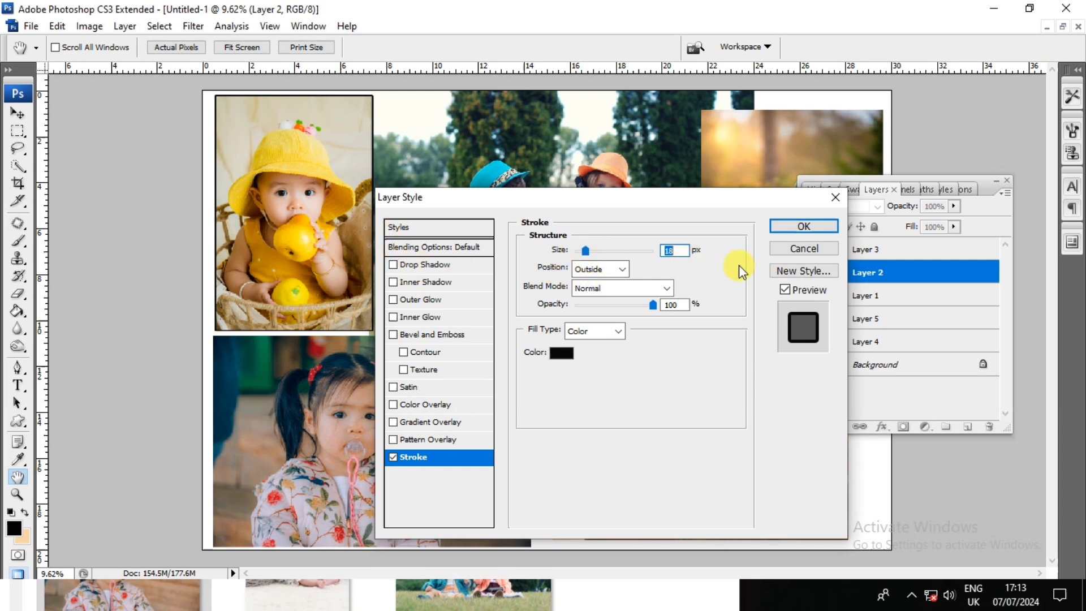
left_click(809, 271)
left_click(708, 206)
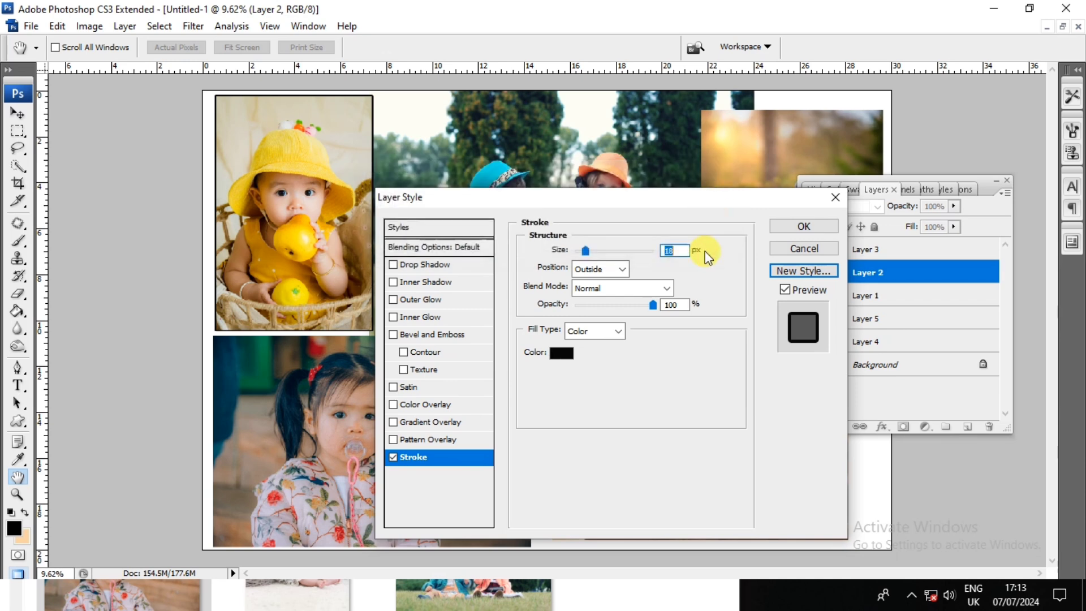
left_click(804, 226)
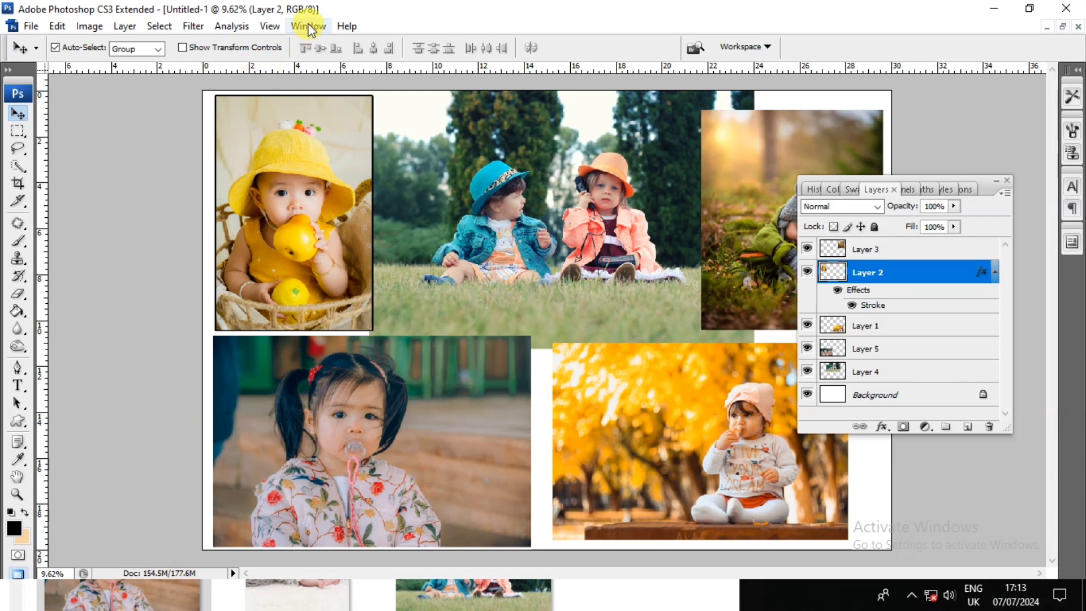
Apply the saved stroke style to the green-jacket, girl and autumn photos from the Styles panel
left_click(308, 26)
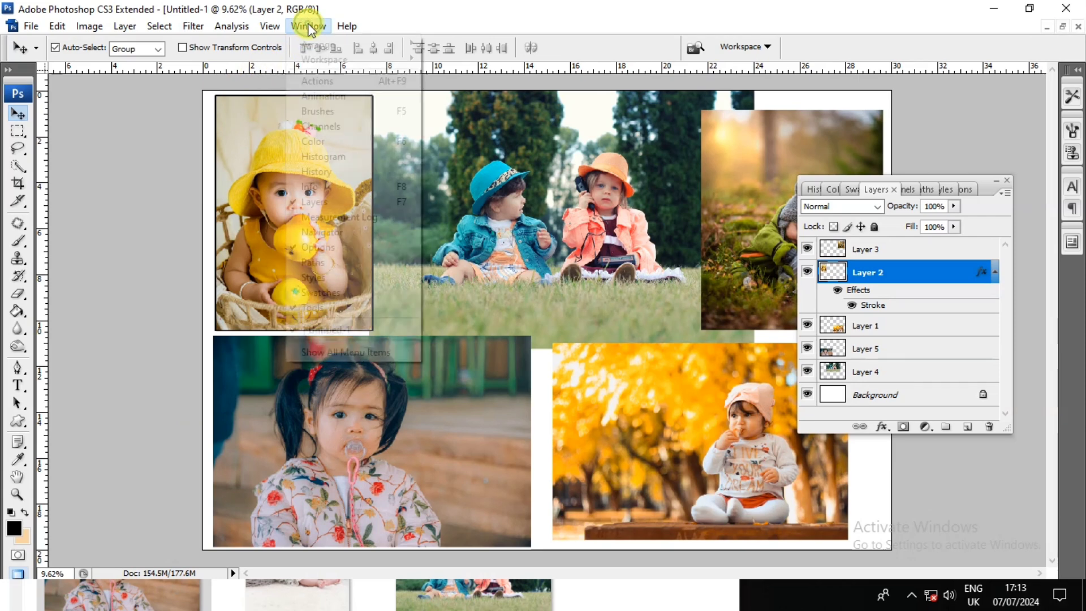
left_click(317, 278)
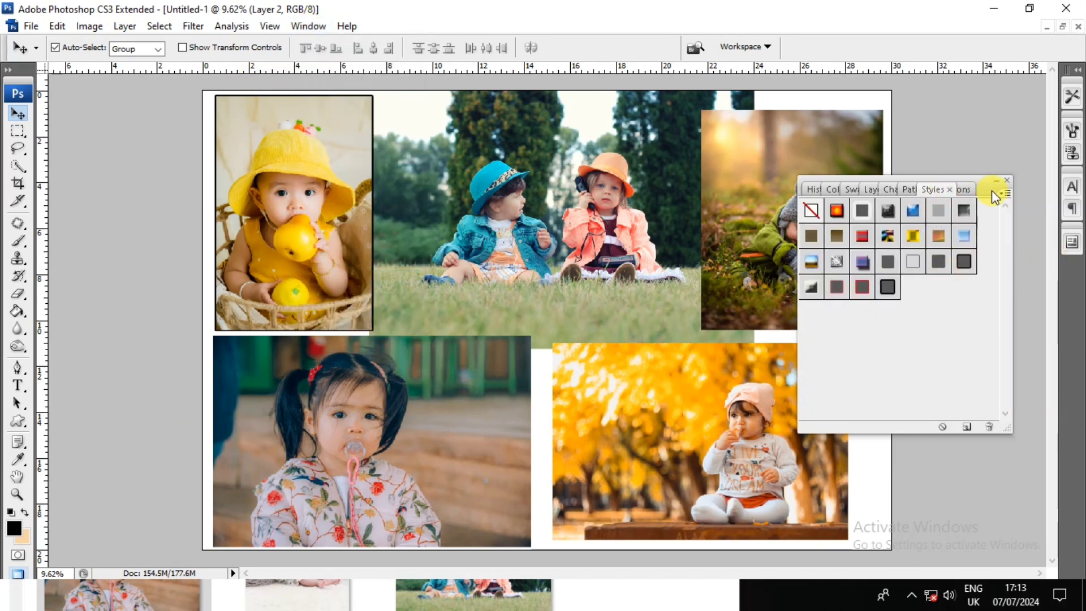
mouse_move(996, 195)
left_mouse_down()
mouse_move(226, 110)
mouse_move(239, 94)
left_mouse_up()
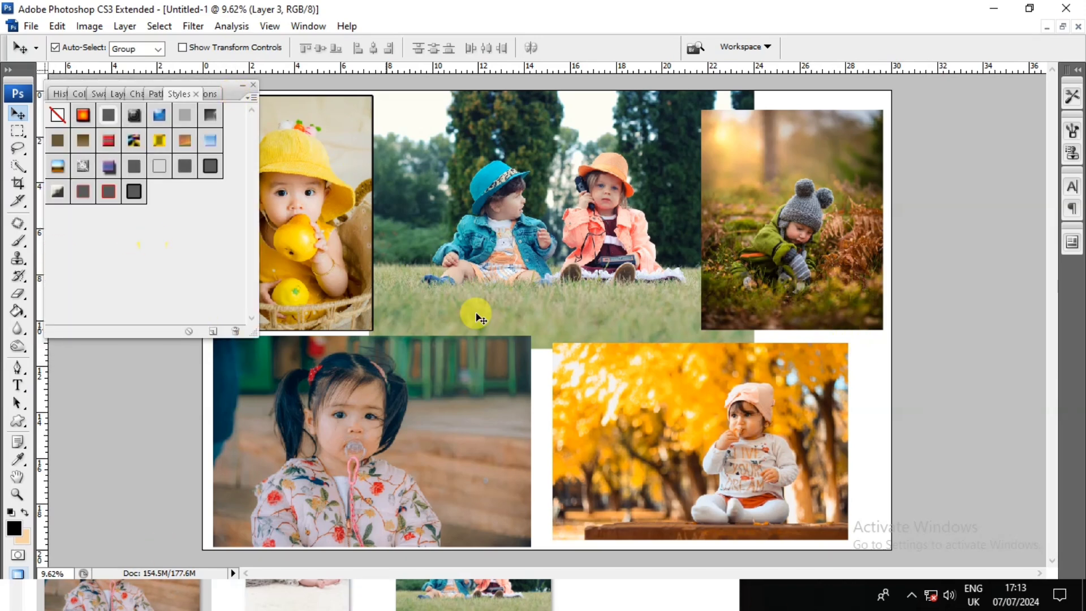
left_click(134, 192)
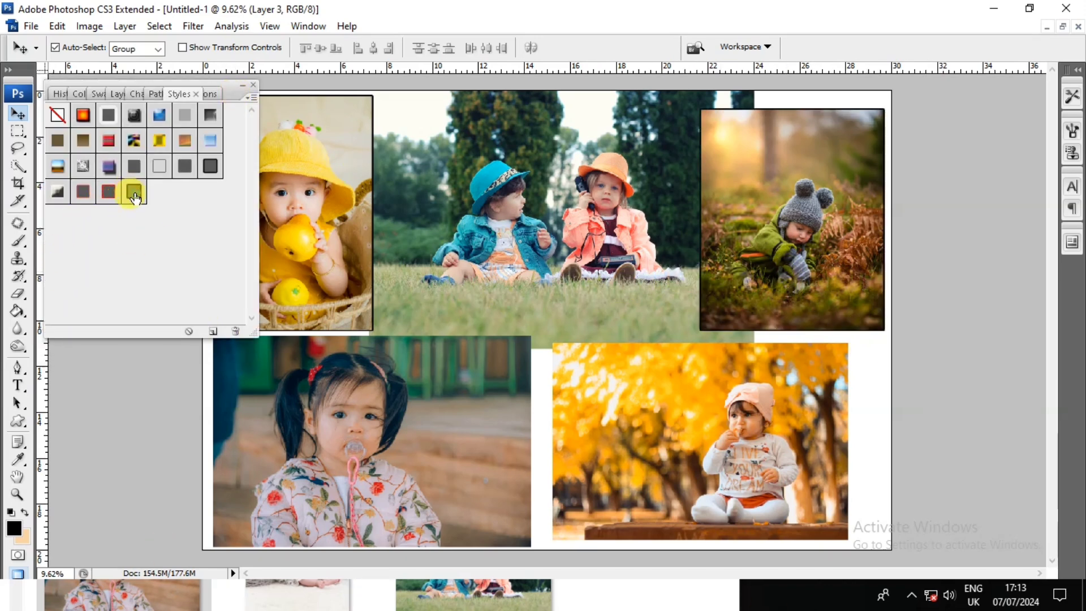
left_click(369, 428)
left_click_drag(378, 445, 149, 233)
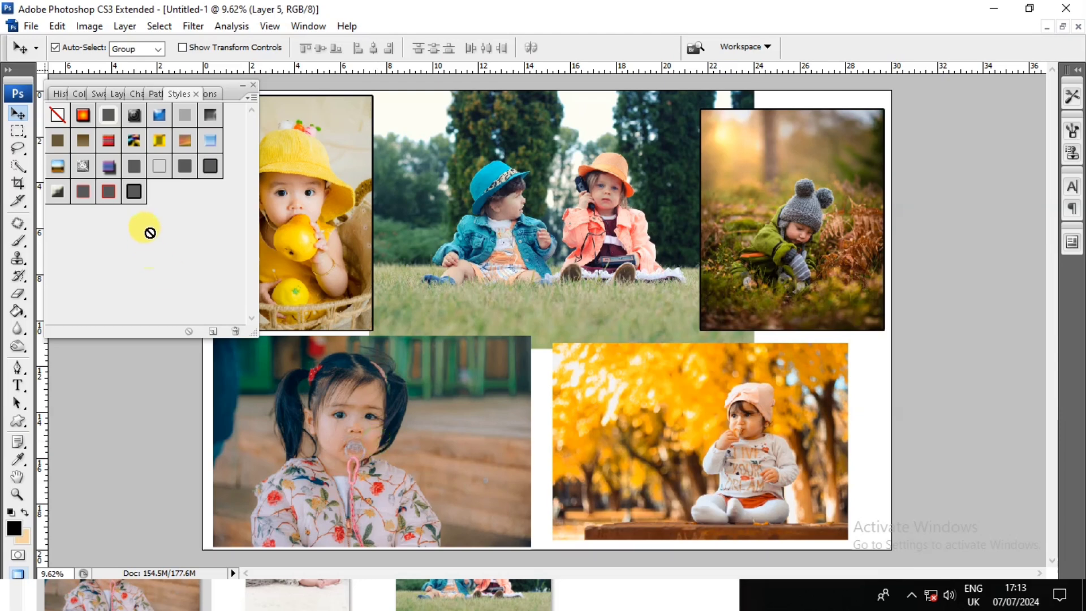
left_click(133, 195)
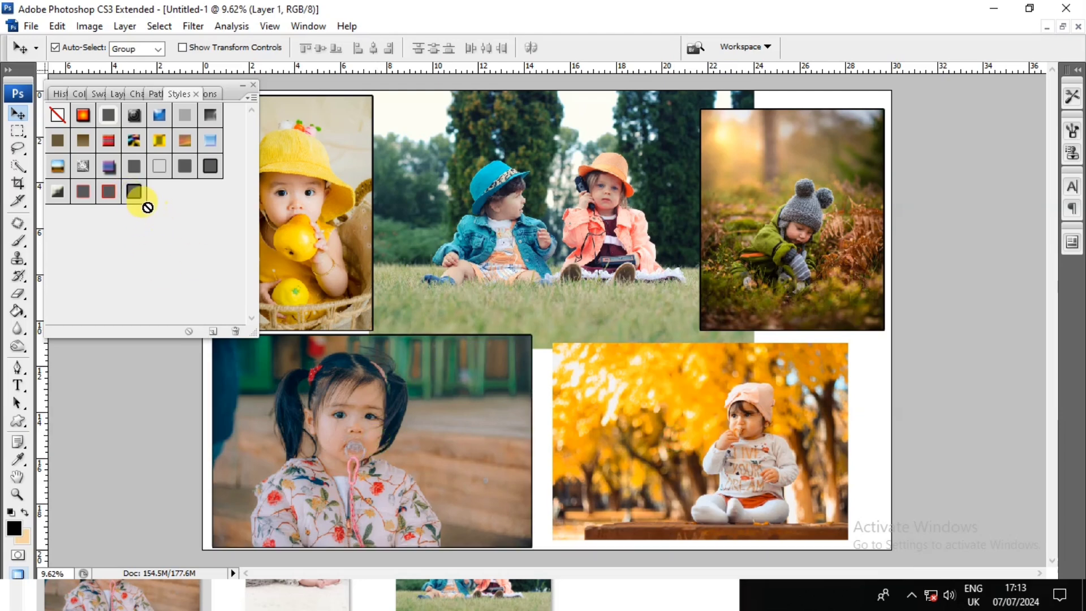
left_click(682, 418)
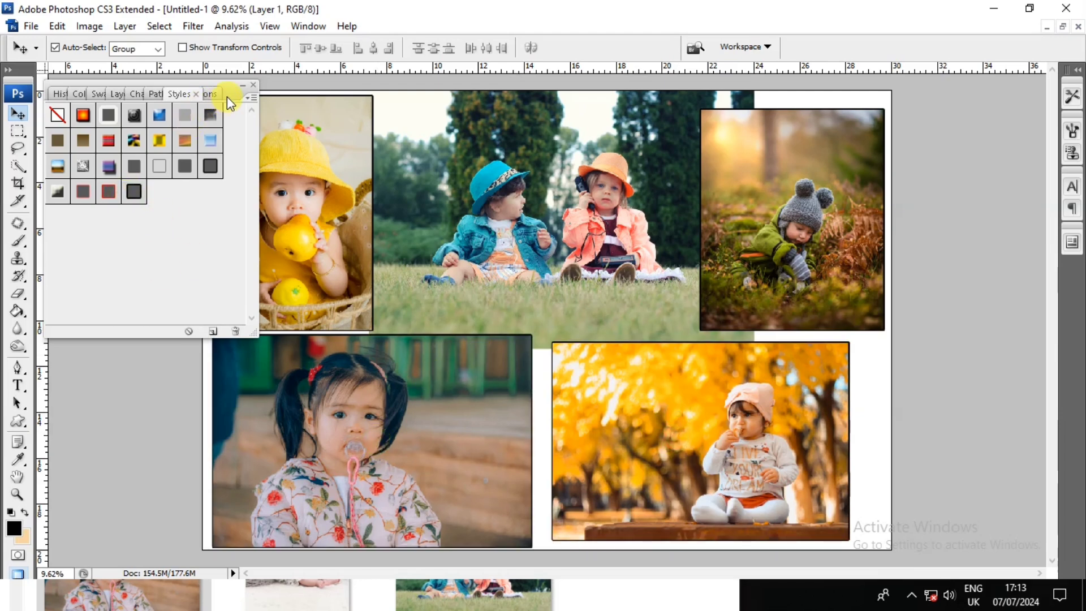
left_click_drag(229, 102, 701, 120)
left_click(722, 113)
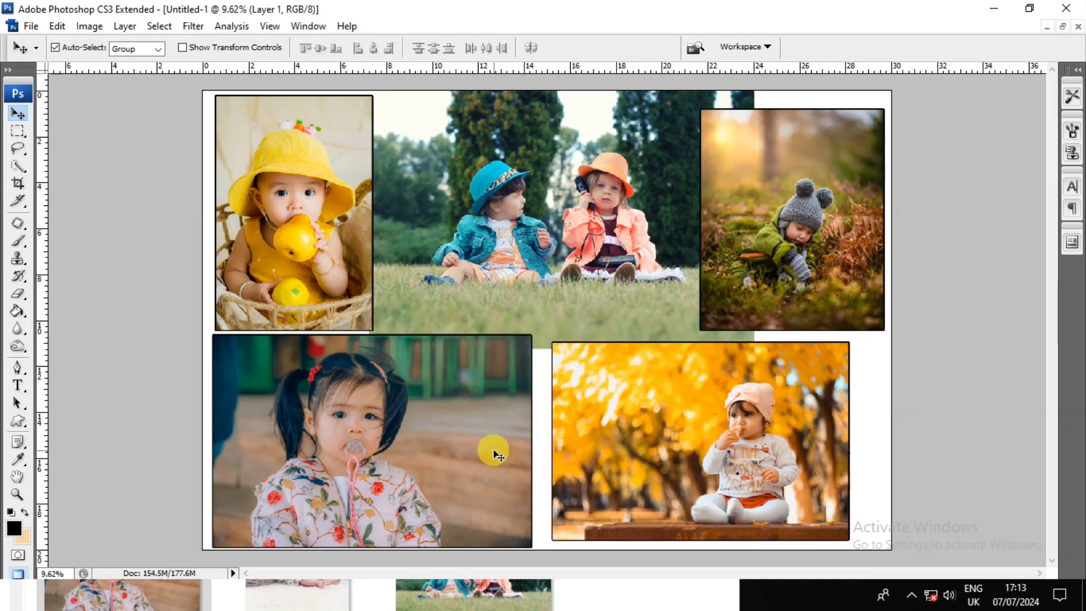
Enlarge the autumn photo and shift it to fill the bottom-right gap
left_click_drag(707, 467, 693, 460)
key("ctrl+t")
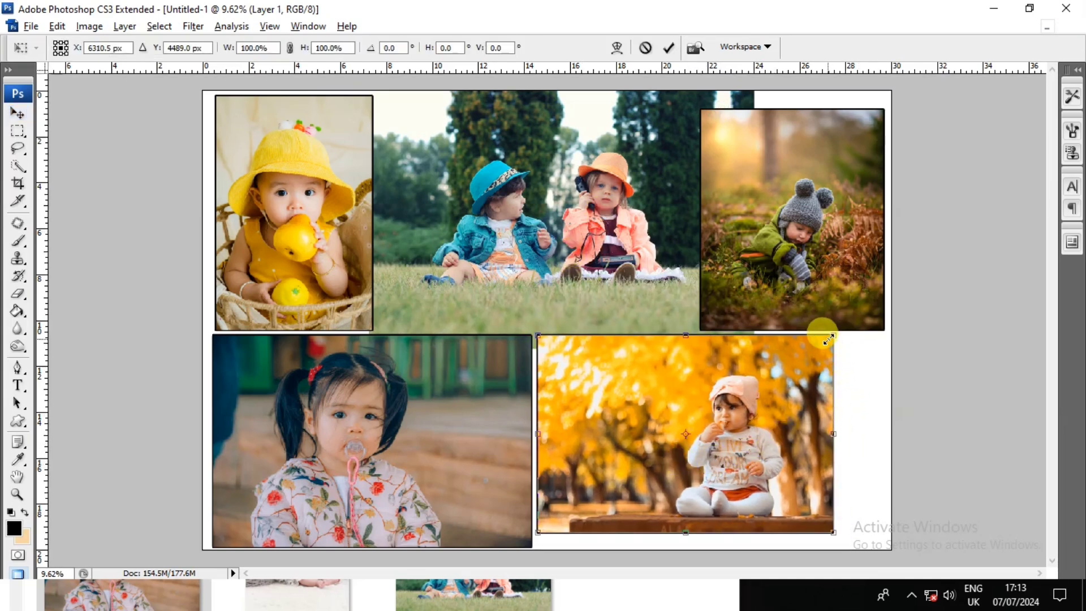
left_click_drag(828, 339, 844, 335)
mouse_move(775, 435)
left_mouse_down()
mouse_move(802, 442)
mouse_move(806, 469)
left_mouse_up()
key("Return")
Nudge the bottom-left girl photo right and up with the arrow keys
left_click_drag(443, 451, 444, 447)
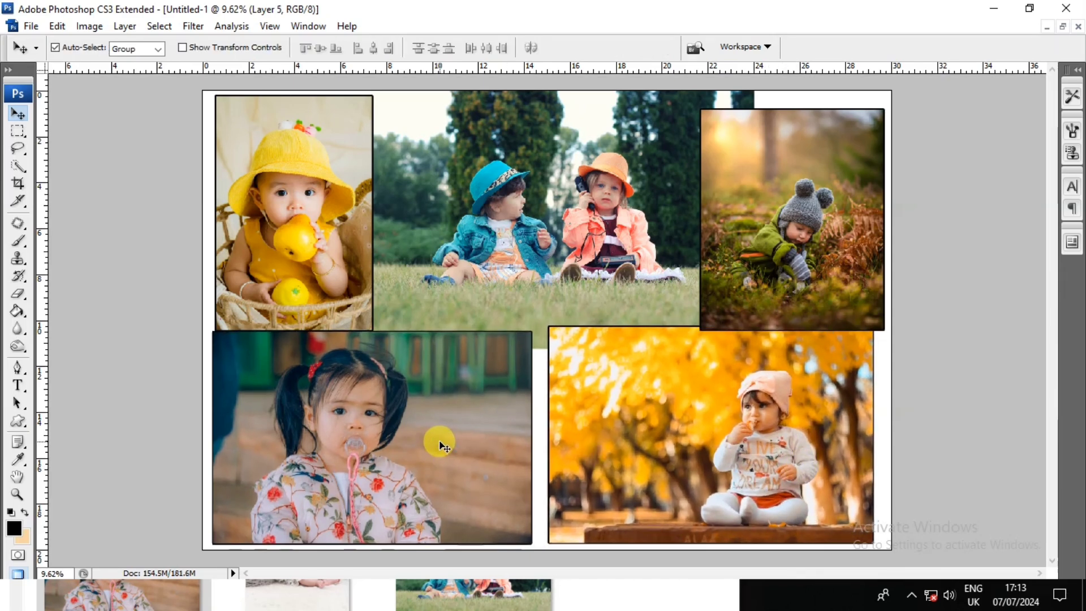
key("Right")
key("Right")
key("Right")
key("Right")
key("Right")
key("Right")
key("Right")
key("Right")
key("Right")
key("Right")
key("Right")
key("Right")
key("Up")
key("Up")
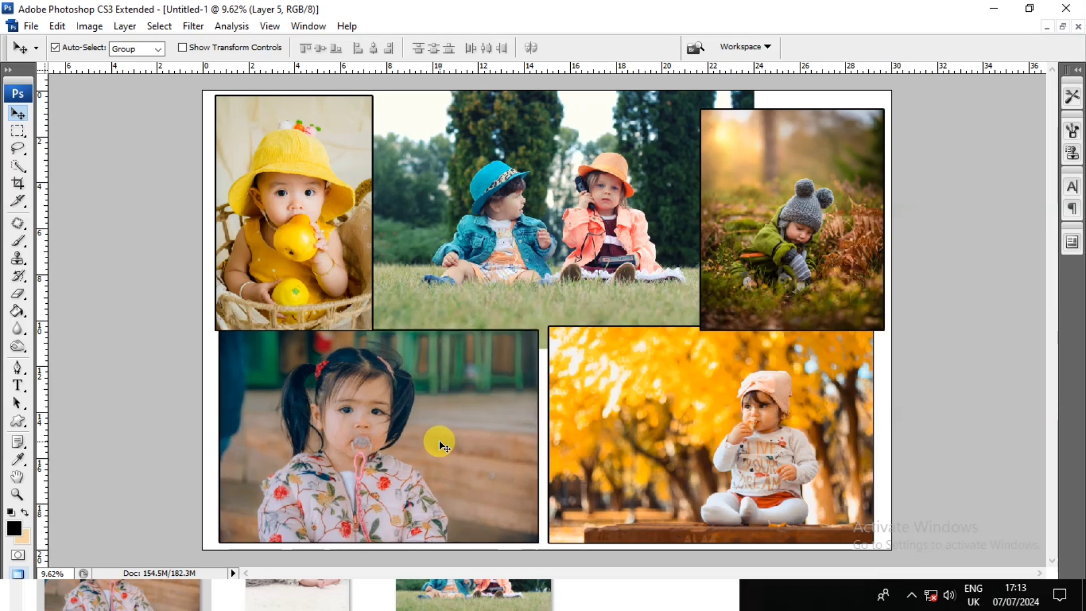
key("Up")
key("Up")
key("Right")
key("Right")
key("Right")
key("Right")
key("Up")
key("Up")
key("Up")
key("Up")
key("Right")
key("Right")
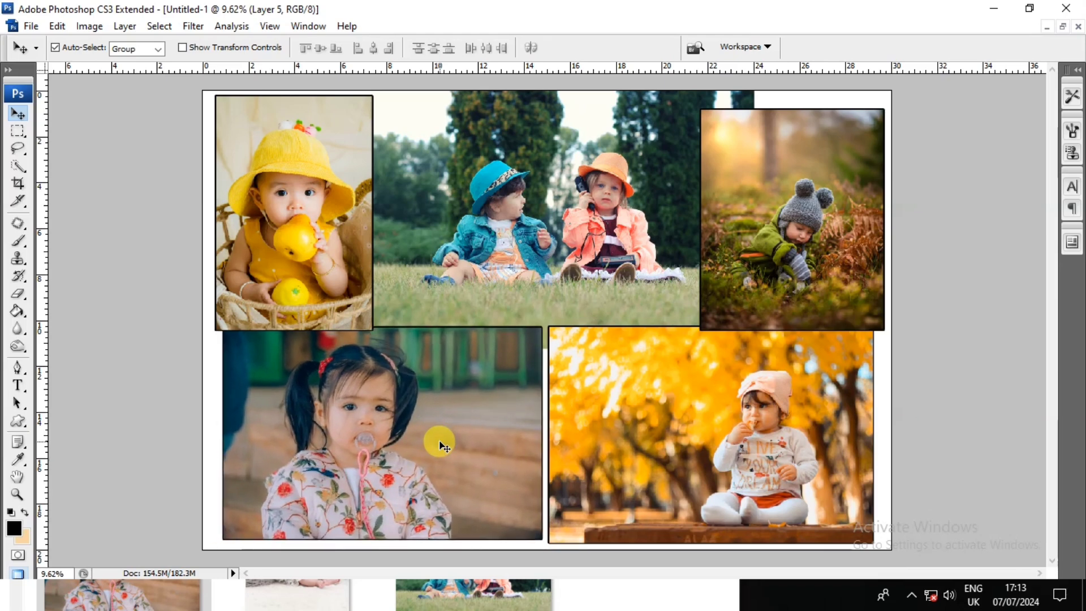
key("Down")
key("Down")
key("Right")
key("Right")
key("Down")
key("Down")
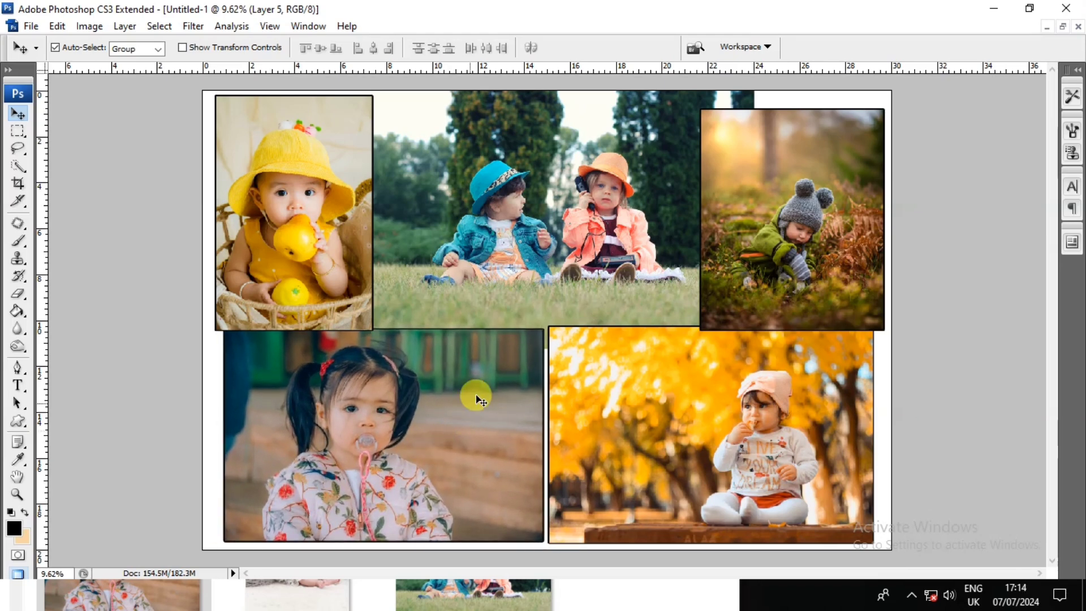
Enlarge the girl photo slightly and nudge it up
key("ctrl+t")
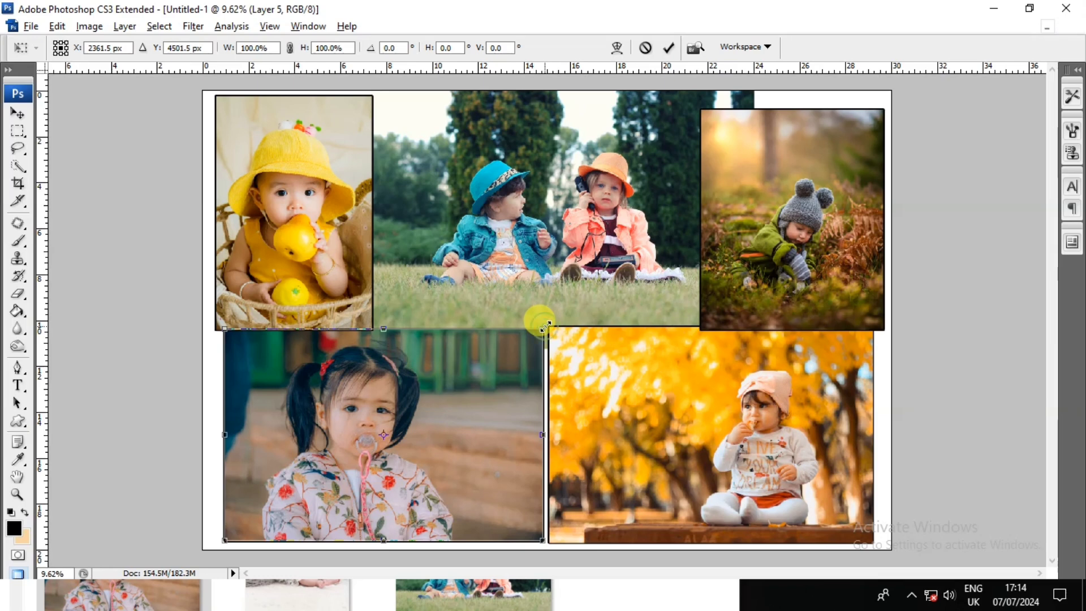
left_click_drag(546, 327, 549, 325)
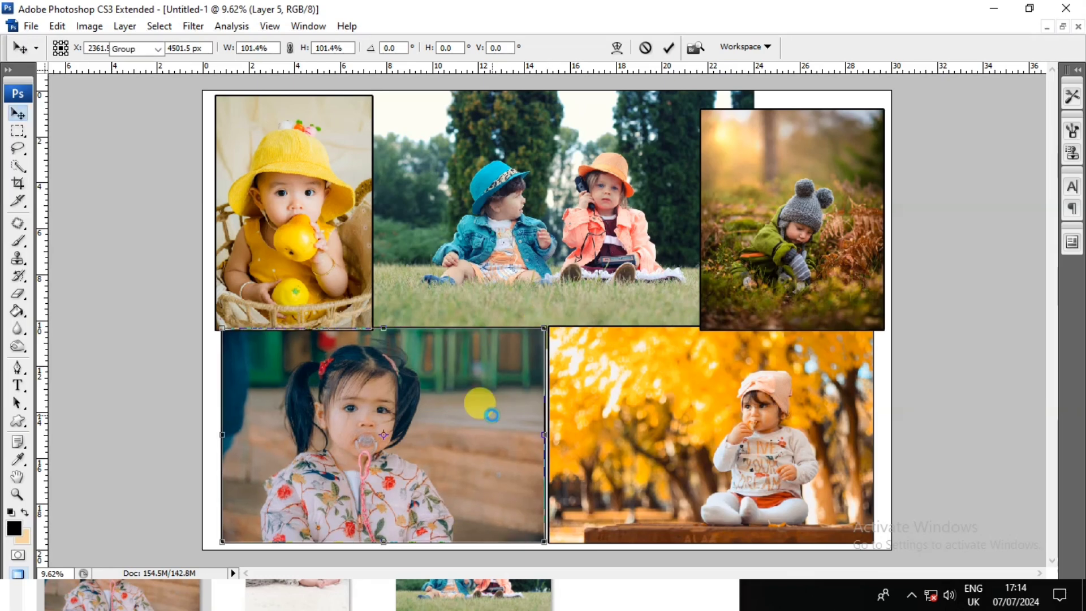
key("Return")
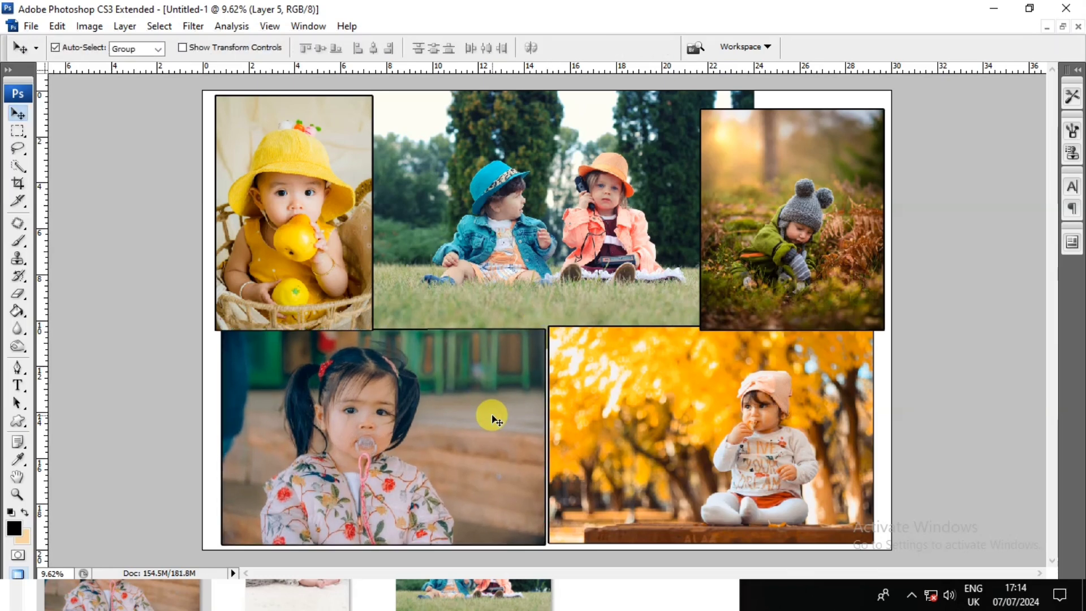
key("shift+Up")
key("shift+Up")
key("shift+Up")
Shrink the yellow-hat and green-jacket corner photos slightly
key("ctrl+t")
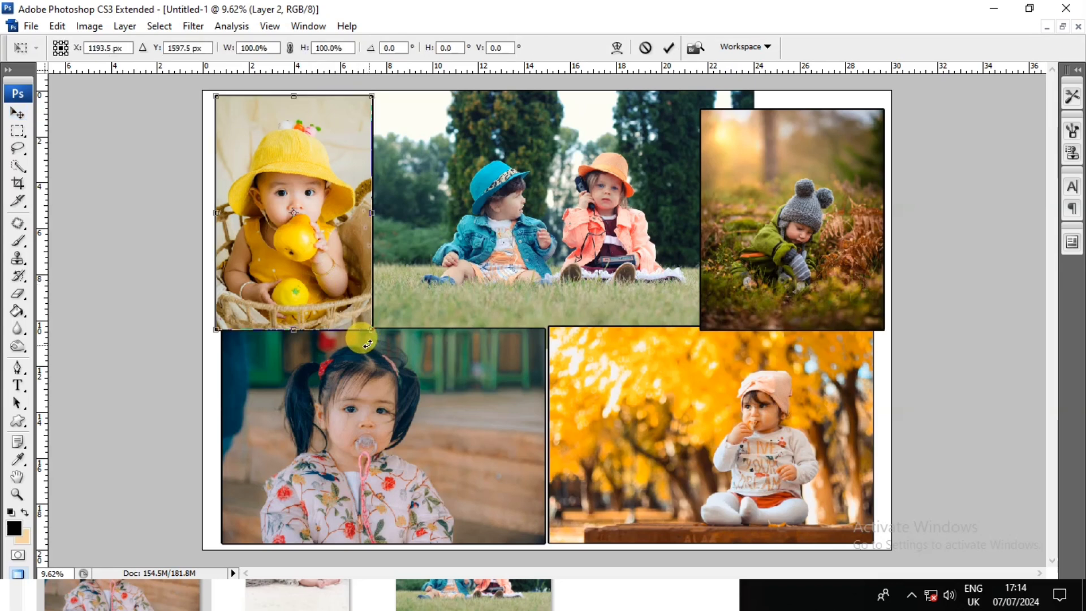
left_click_drag(370, 328, 341, 303)
key("Return")
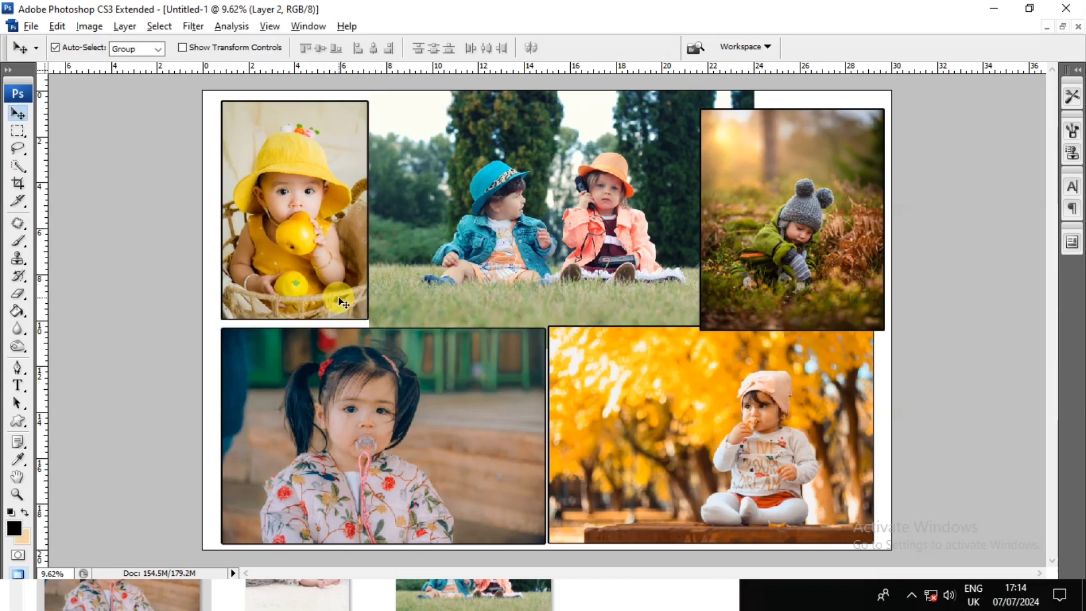
left_click(837, 303)
key("ctrl+t")
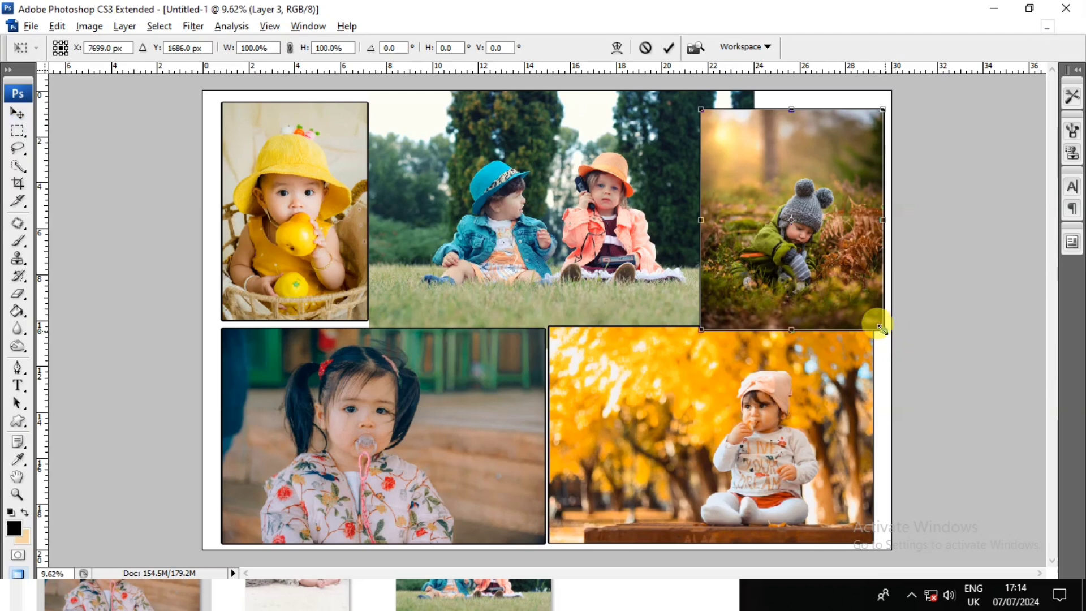
left_click_drag(893, 331, 843, 294)
double_click(839, 307)
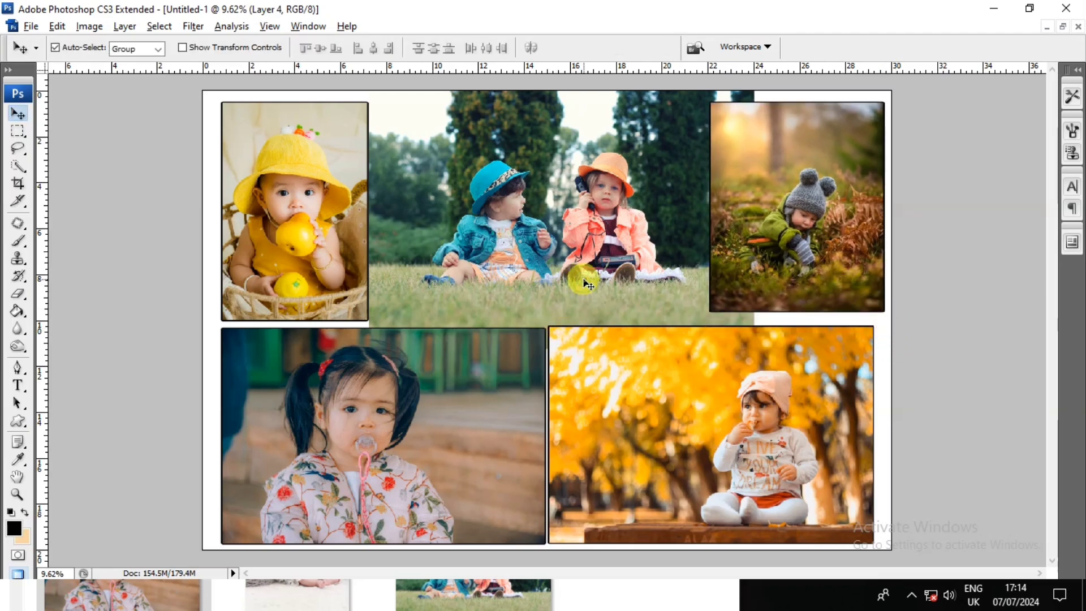
key("ctrl+t")
mouse_move(756, 348)
left_mouse_down()
mouse_move(799, 374)
mouse_move(787, 367)
left_mouse_up()
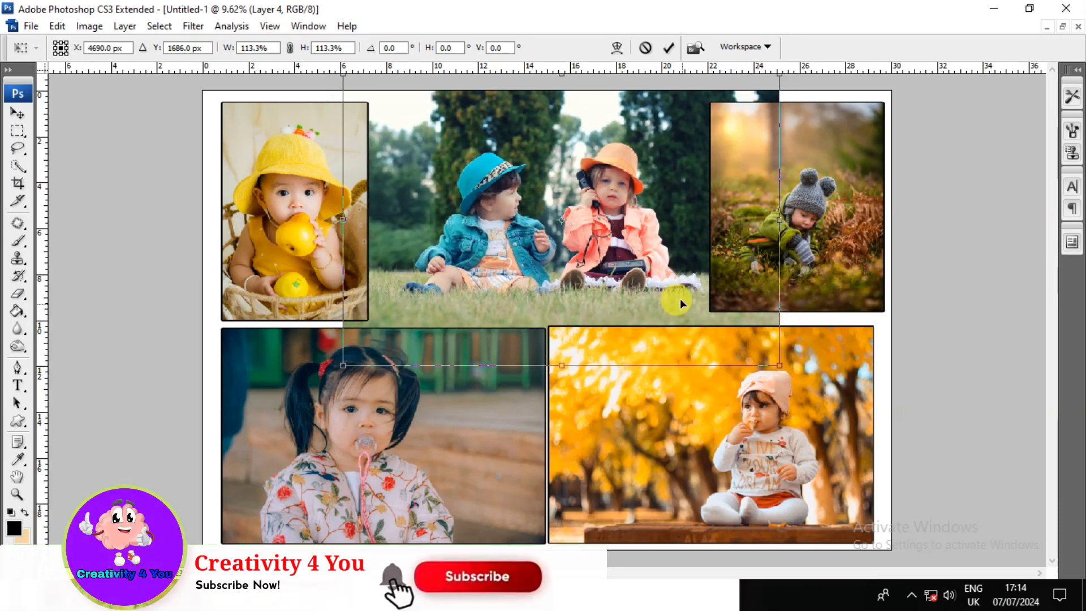
left_click_drag(680, 298, 670, 288)
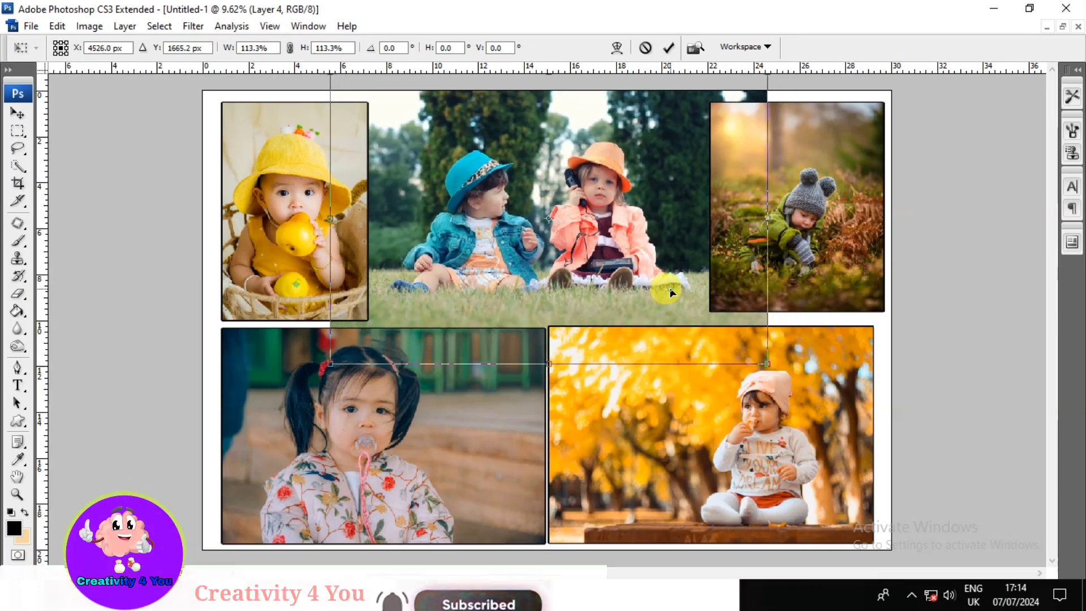
key("Return")
key("e")
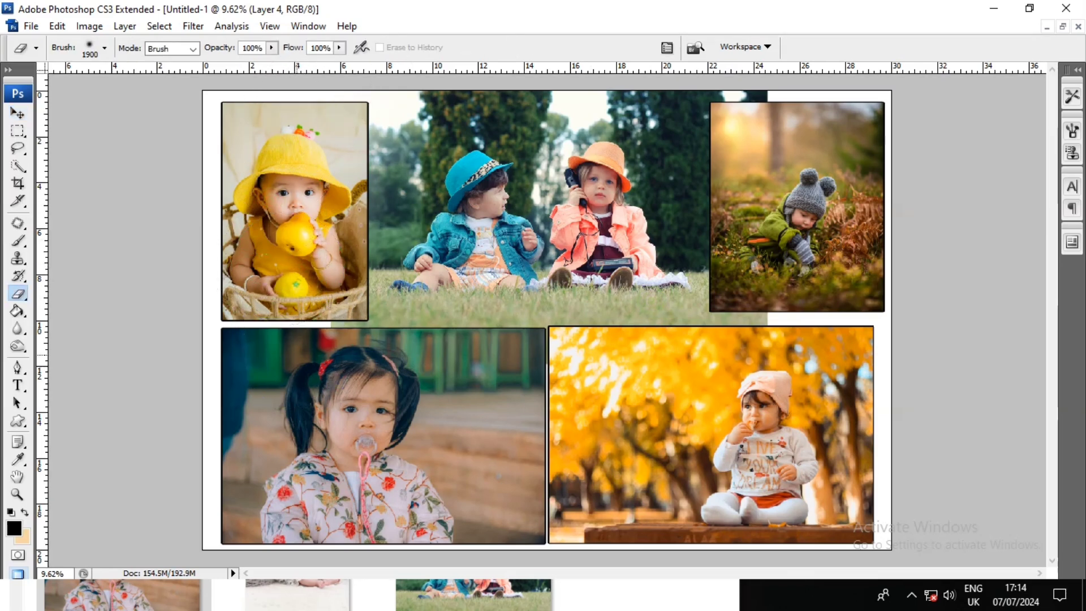
left_click_drag(795, 334, 797, 71)
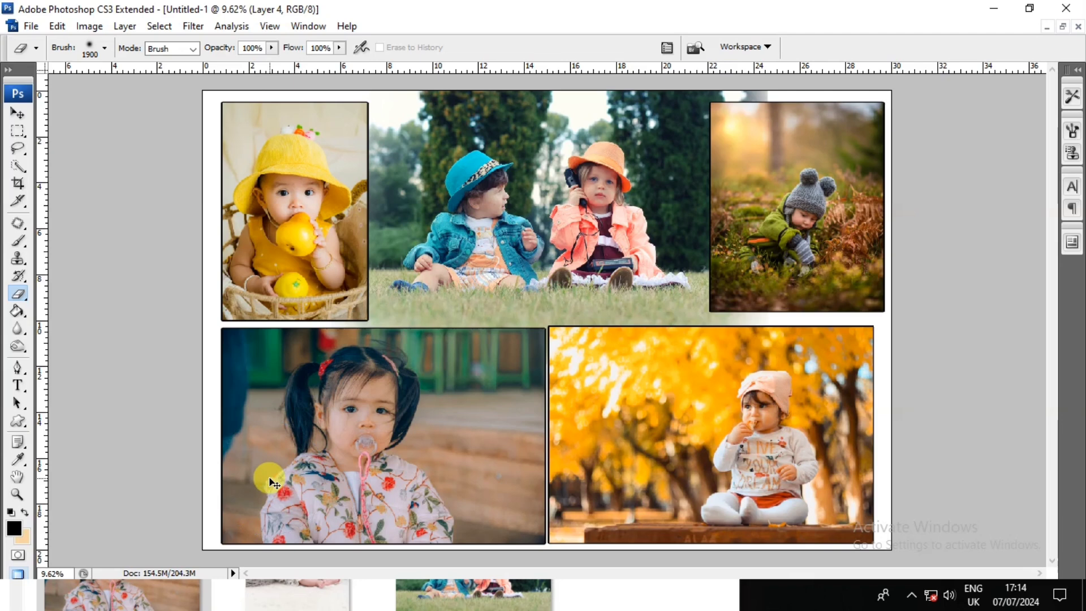
key("ctrl+minus")
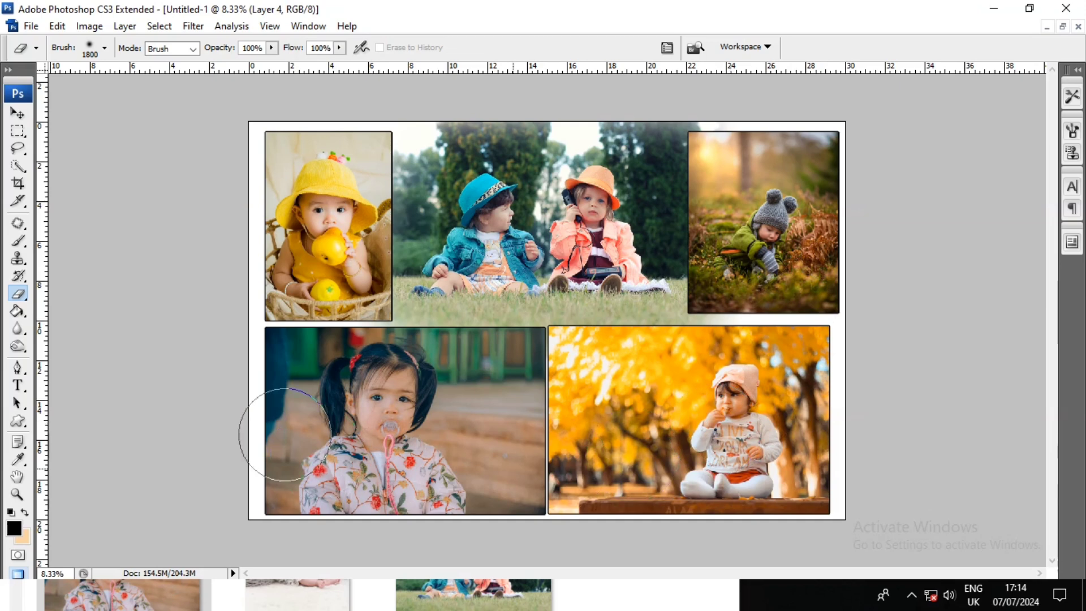
key("z")
right_click(523, 278)
left_click(546, 288)
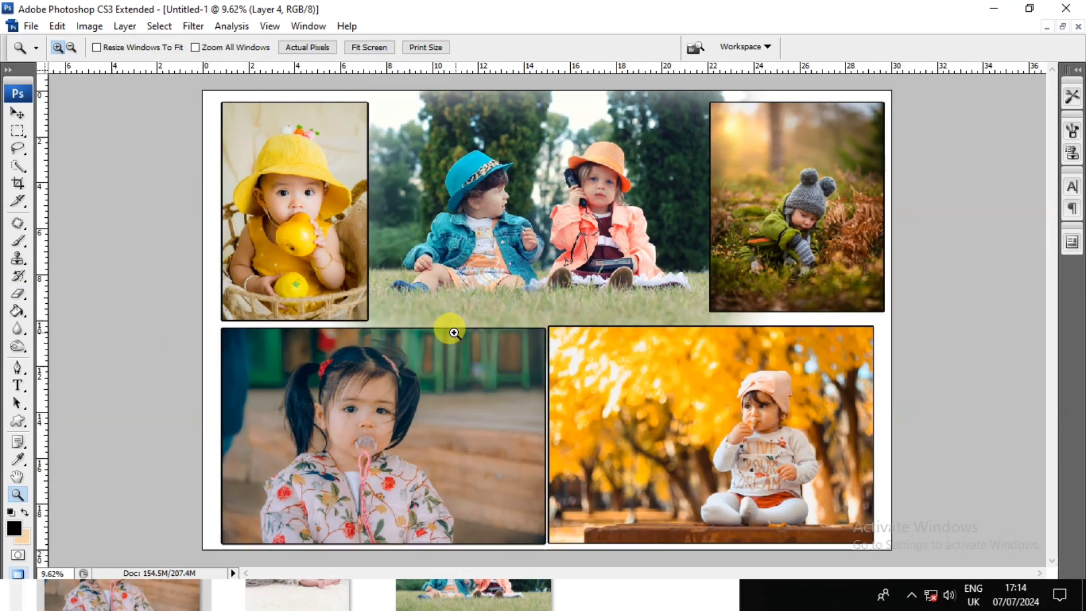
Show the Layers panel and select the Background layer
key("F7")
left_click_drag(690, 118, 970, 128)
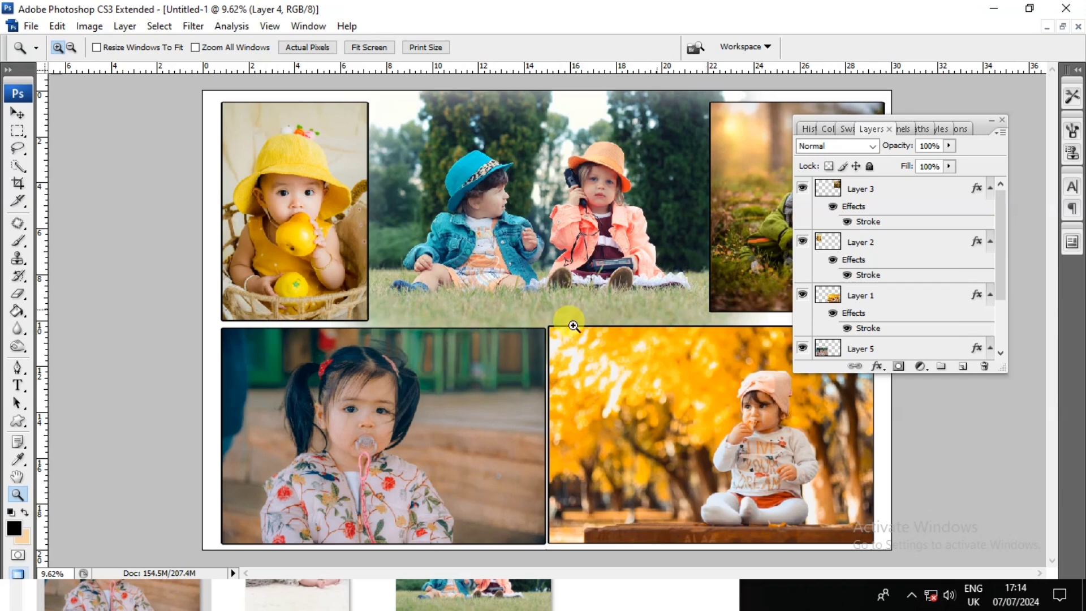
key("v")
right_click(228, 378)
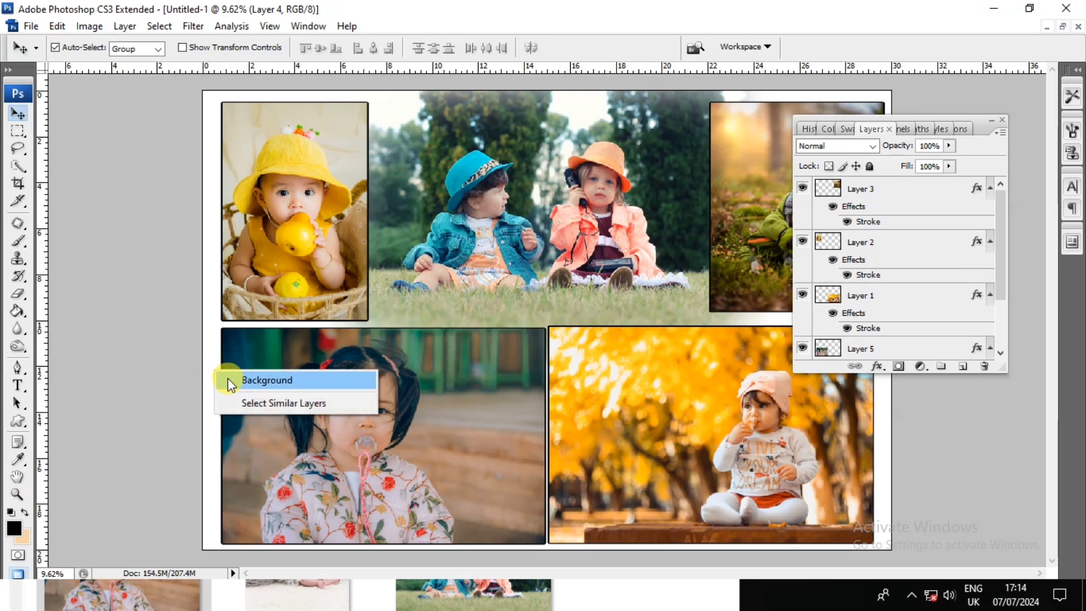
left_click(235, 378)
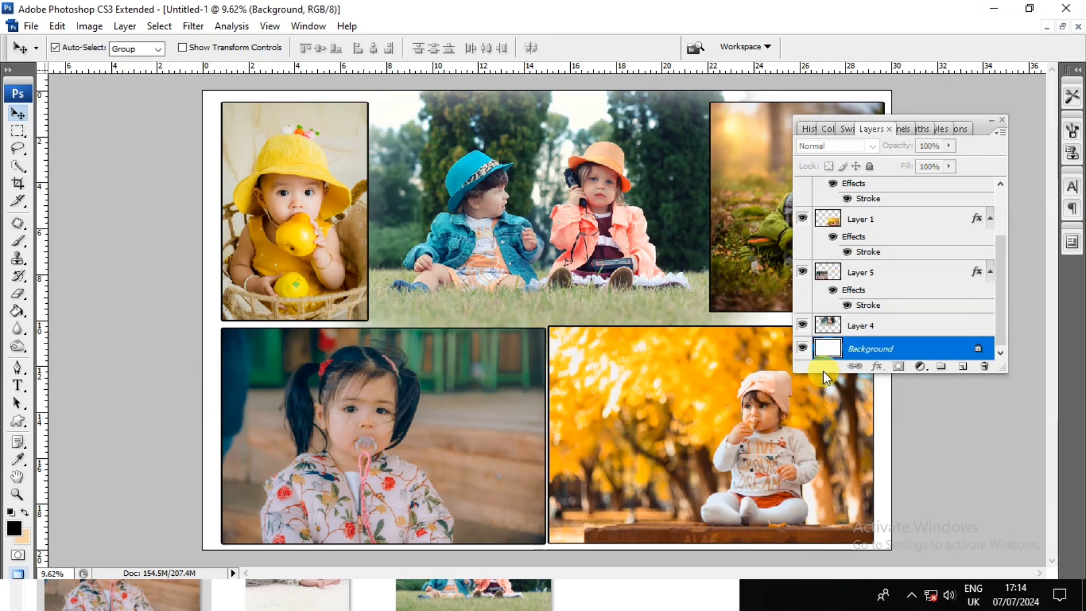
Set the foreground colour to #53dd77 and fill the Background with it
left_click(18, 311)
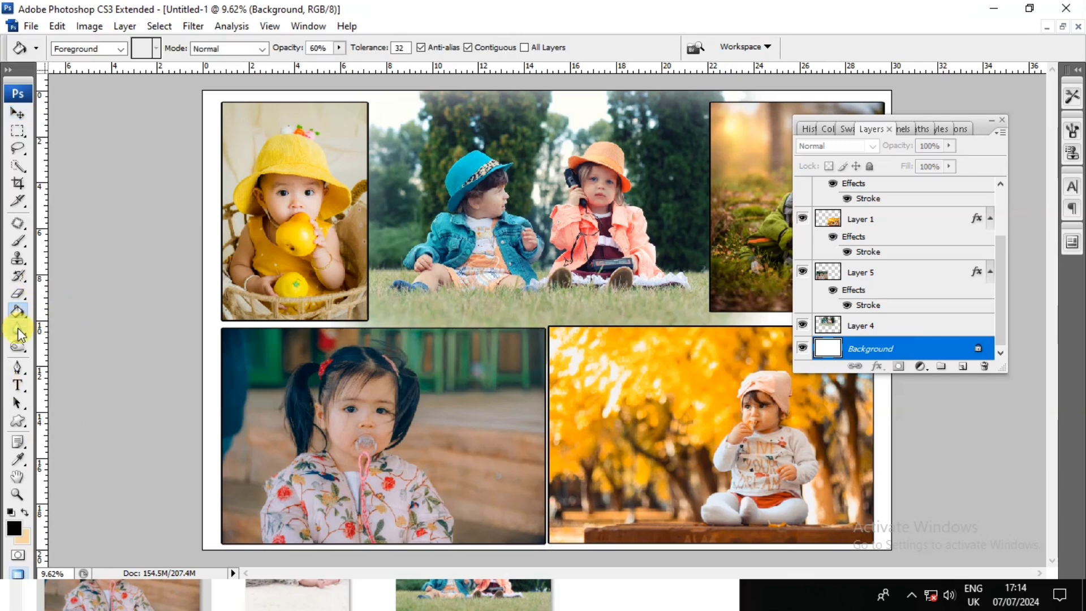
left_click(15, 528)
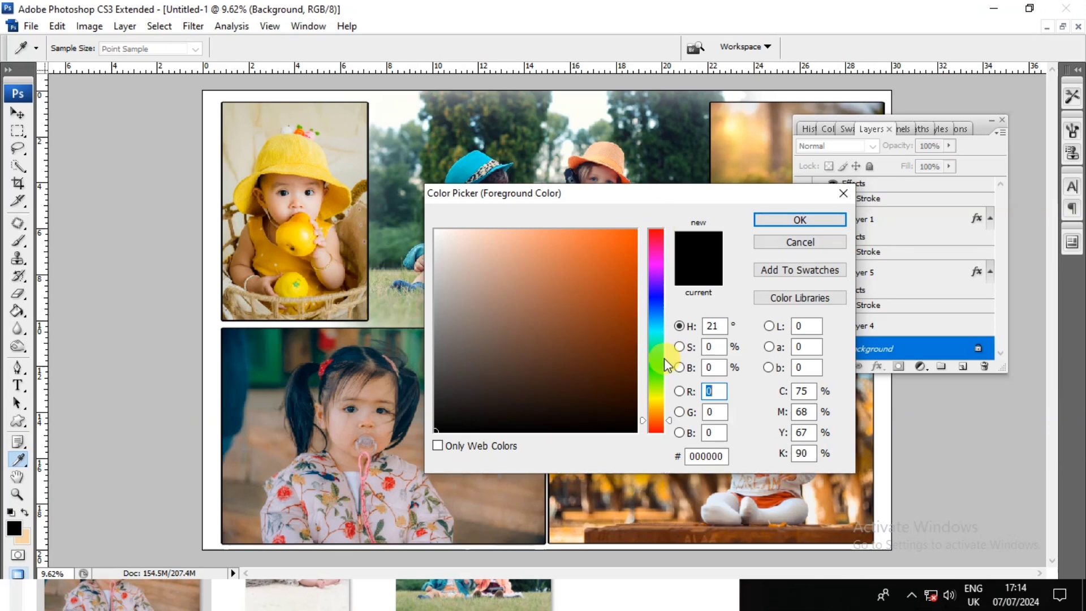
left_click(560, 263)
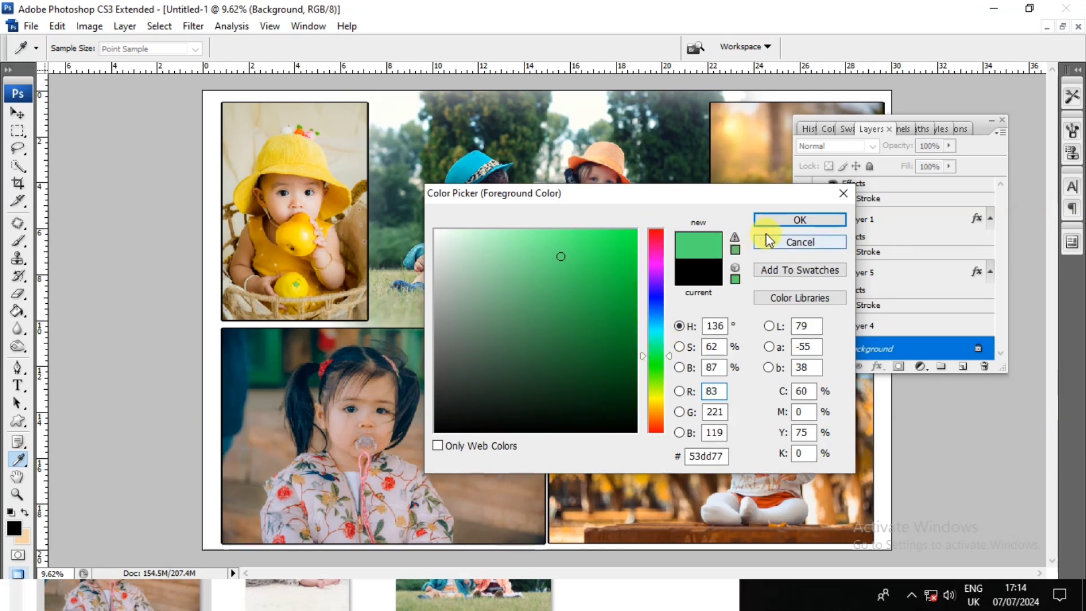
left_click(800, 220)
key("v")
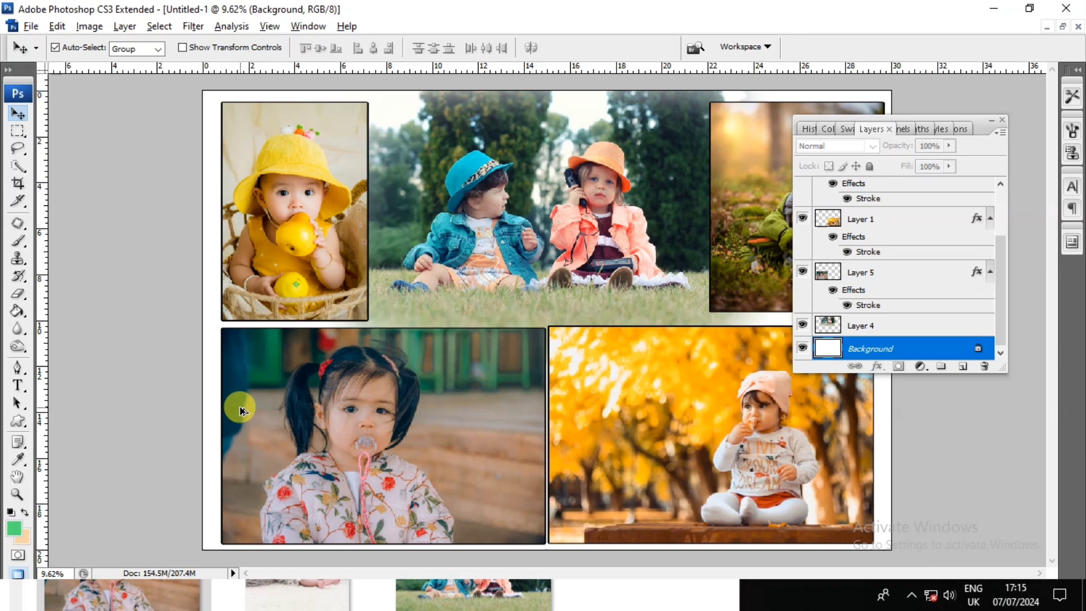
key("alt+BackSpace")
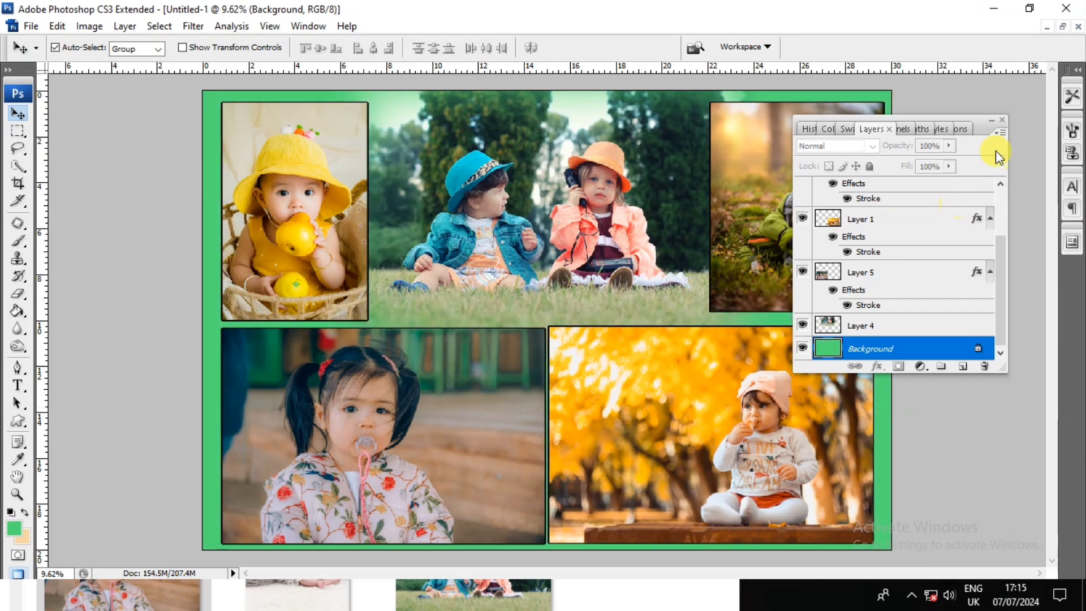
Lower Hue/Saturation lightness to make the background deep green, then select Layer 5
mouse_move(991, 120)
left_mouse_down()
mouse_move(991, 198)
mouse_move(1063, 343)
left_mouse_up()
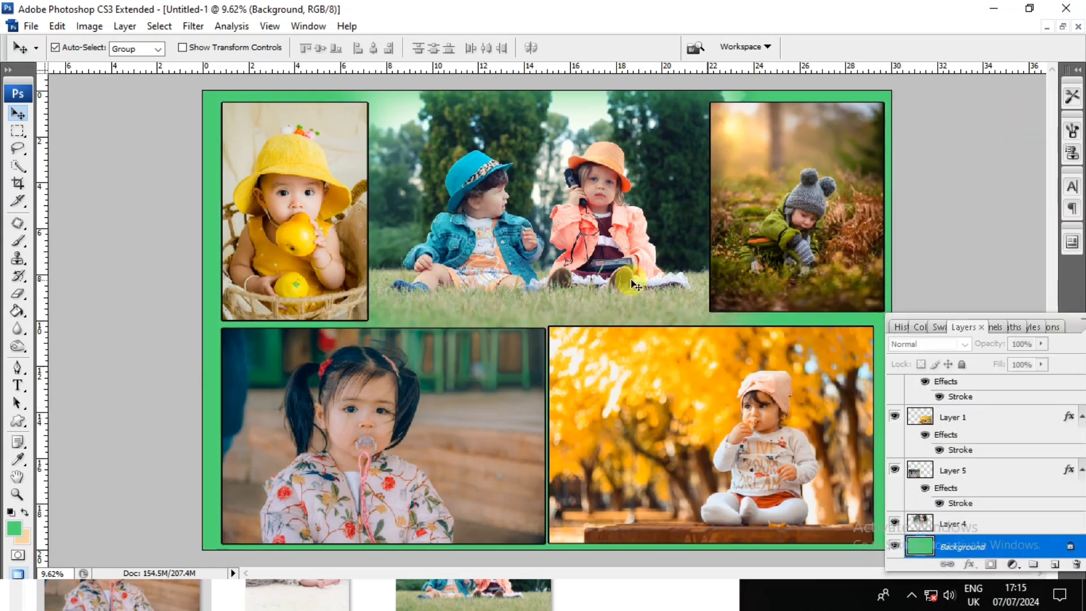
key("i")
key("ctrl+u")
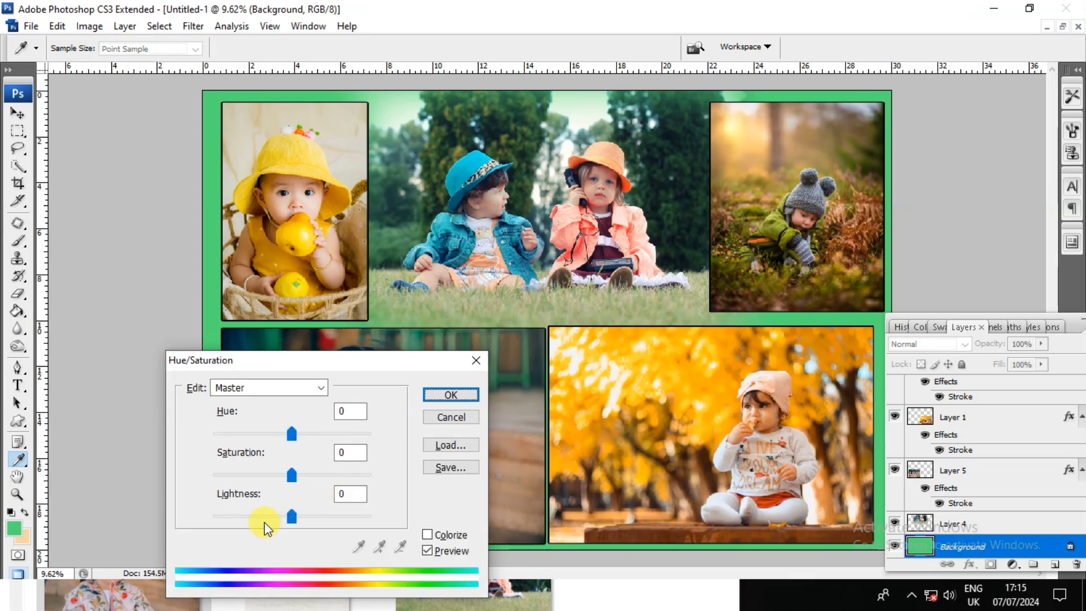
left_click(263, 522)
key("Return")
key("v")
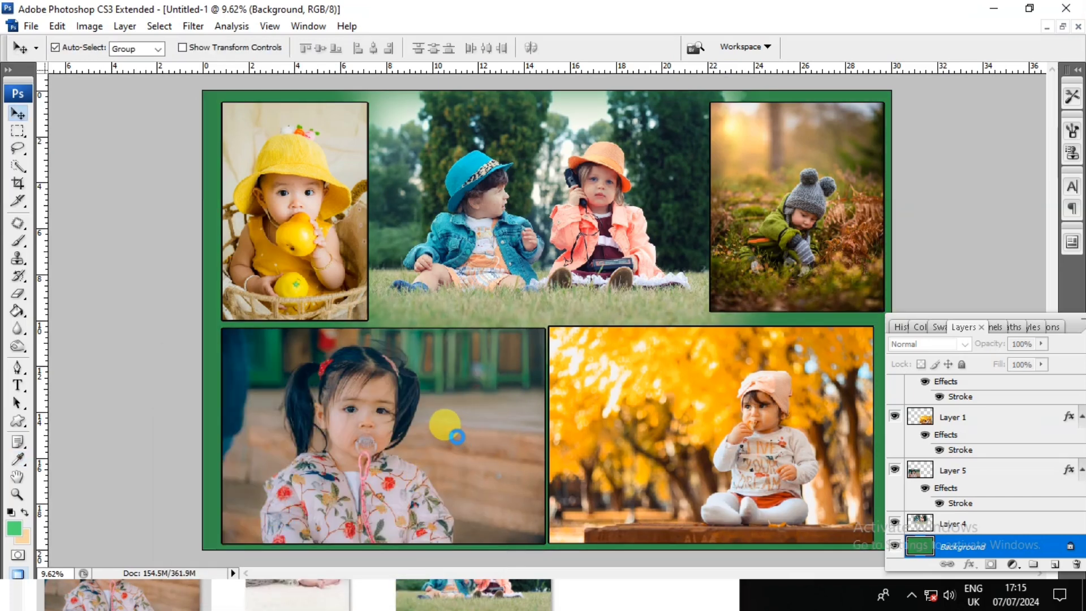
left_click(457, 436)
key("ctrl+t")
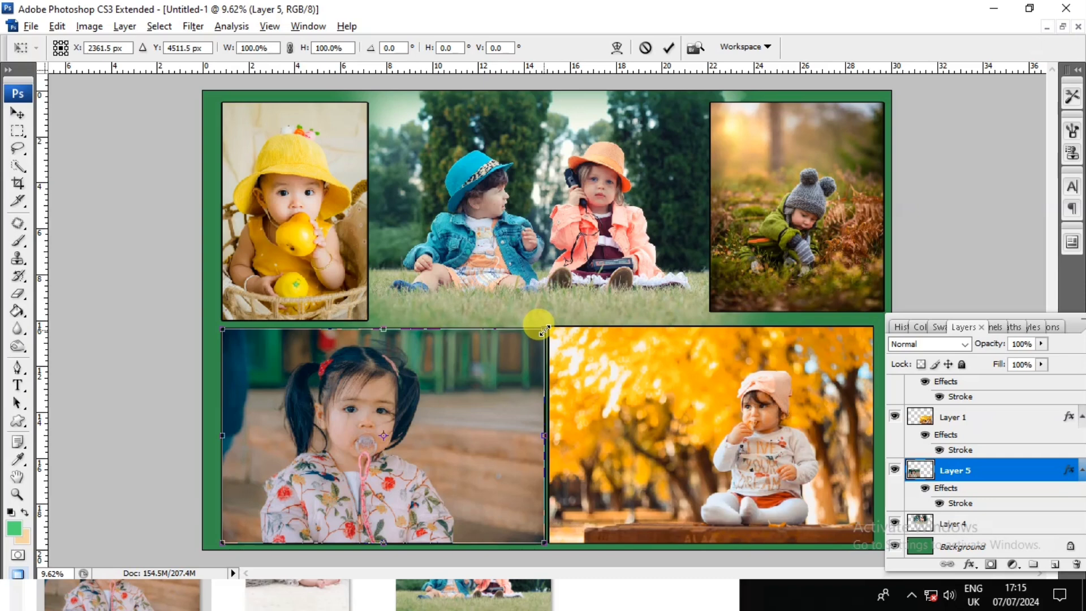
Shrink the bottom-left photo to 98.1% and hide the Layers panel
left_click_drag(545, 331, 542, 334)
double_click(487, 403)
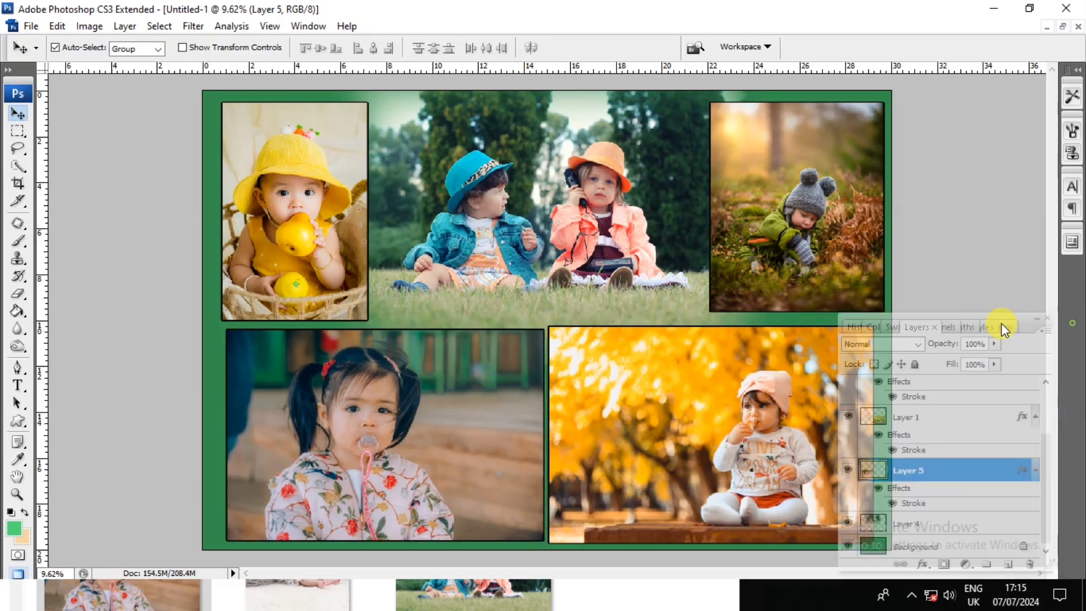
left_click_drag(1080, 327, 901, 316)
key("F7")
Shrink the autumn photo to 96.8%, shift it left, and nudge the bottom-left photo right
left_click_drag(785, 436, 783, 439)
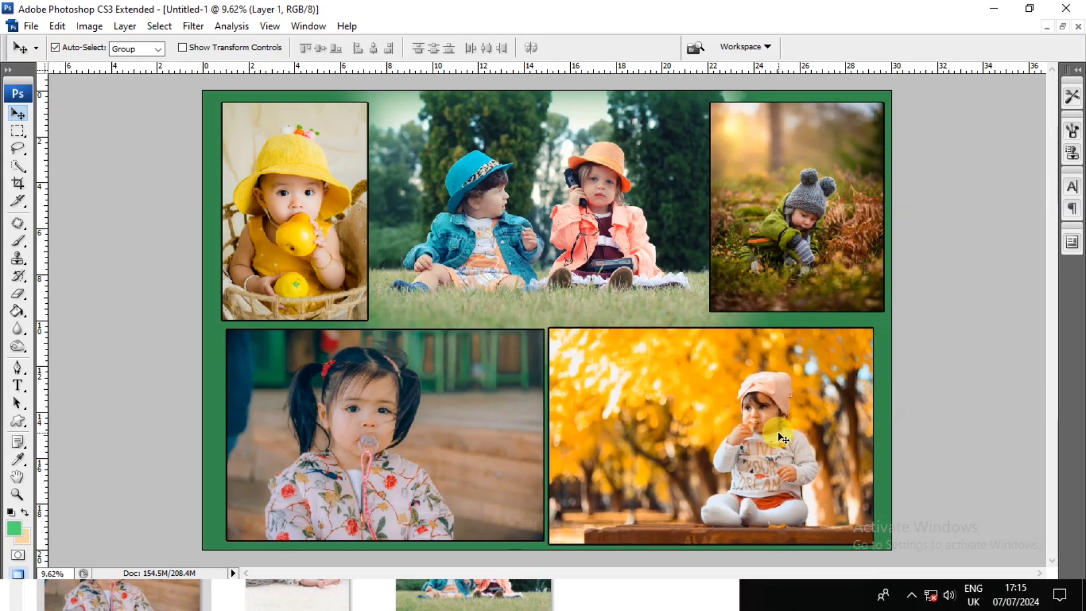
key("ctrl+t")
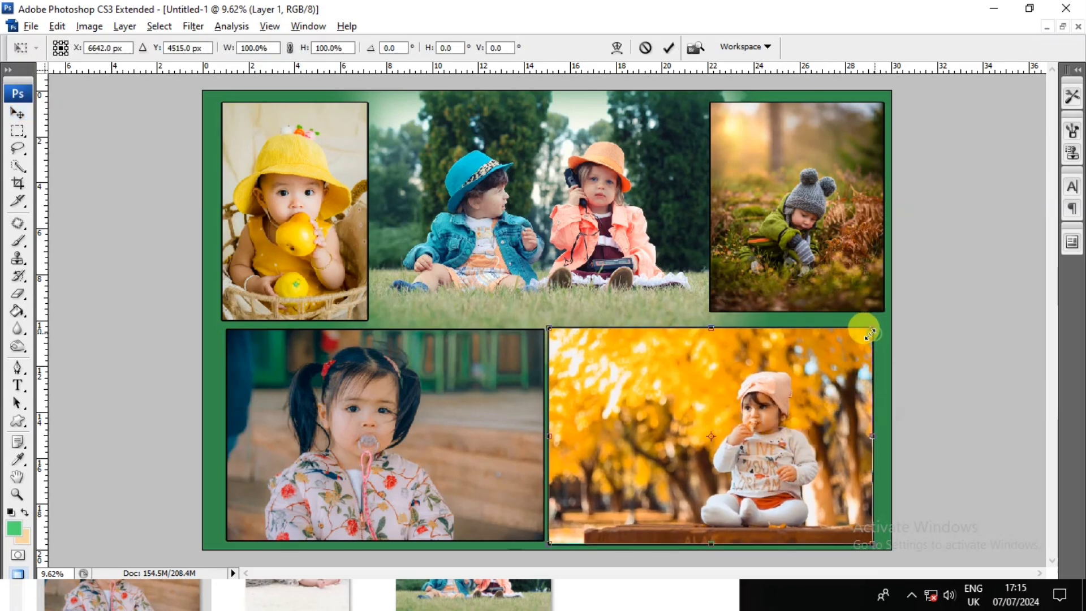
left_click_drag(871, 335, 868, 335)
key("Return")
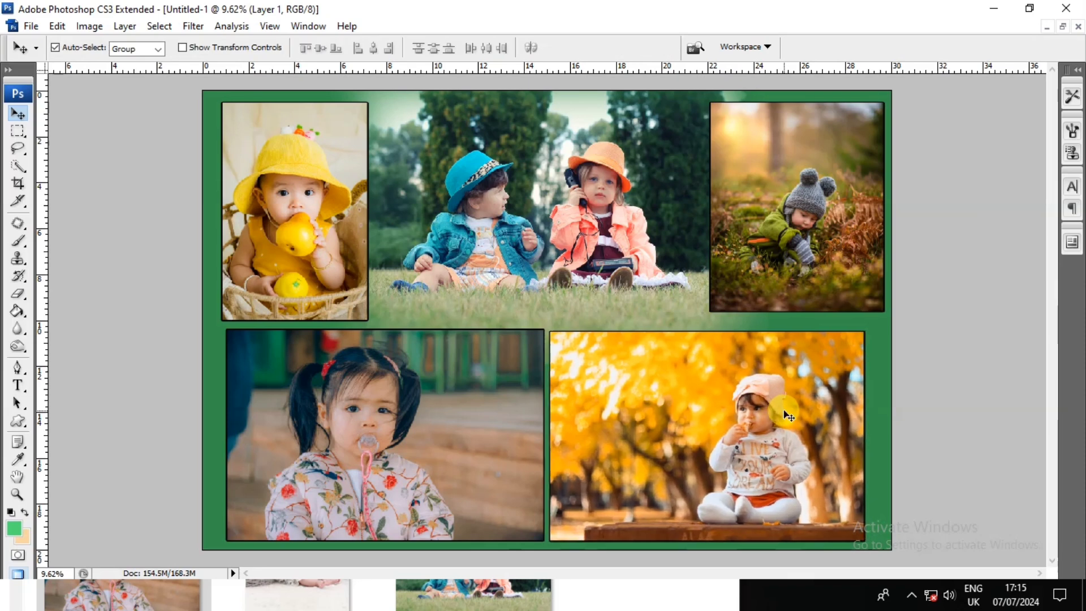
left_click_drag(797, 405, 789, 415)
left_click_drag(472, 436, 475, 440)
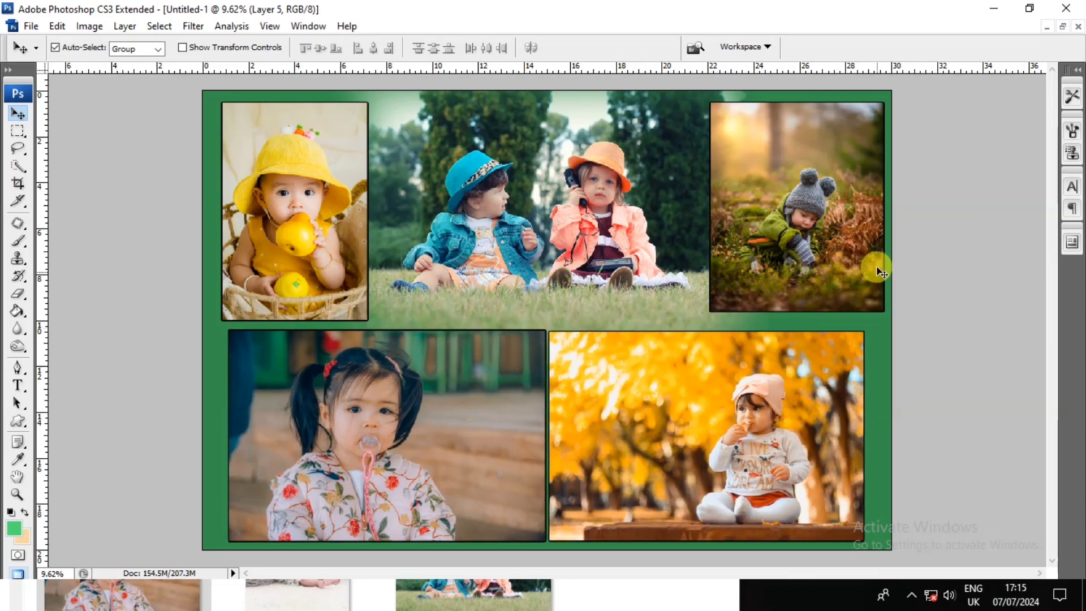
Enlarge the top-right photo to 104.4% and the top-left yellow-hat photo to 102.9%
key("ctrl+t")
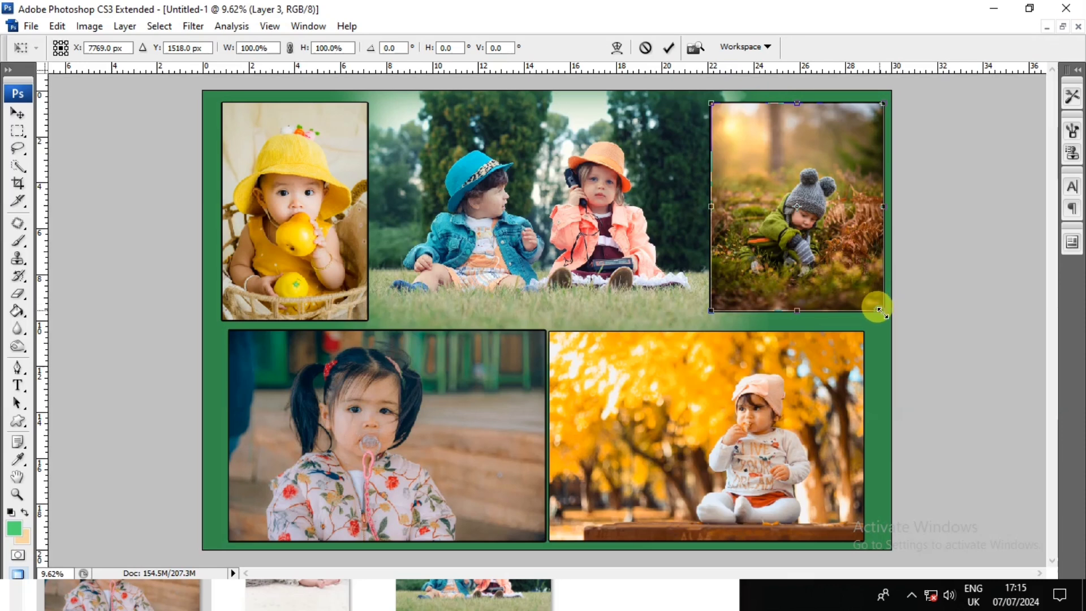
left_click_drag(880, 310, 831, 292)
key("Return")
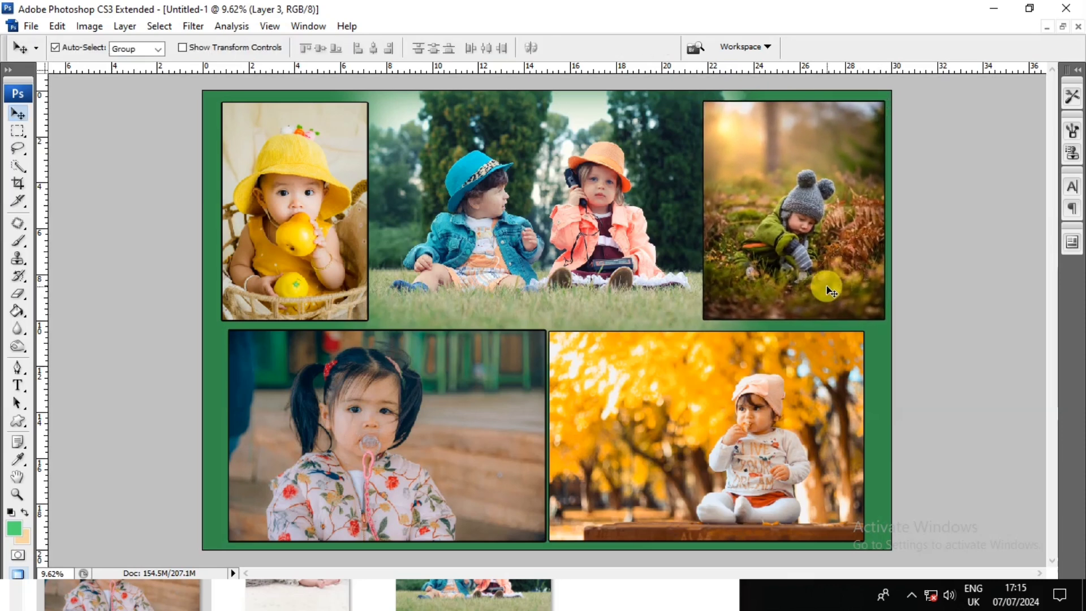
left_click(328, 258)
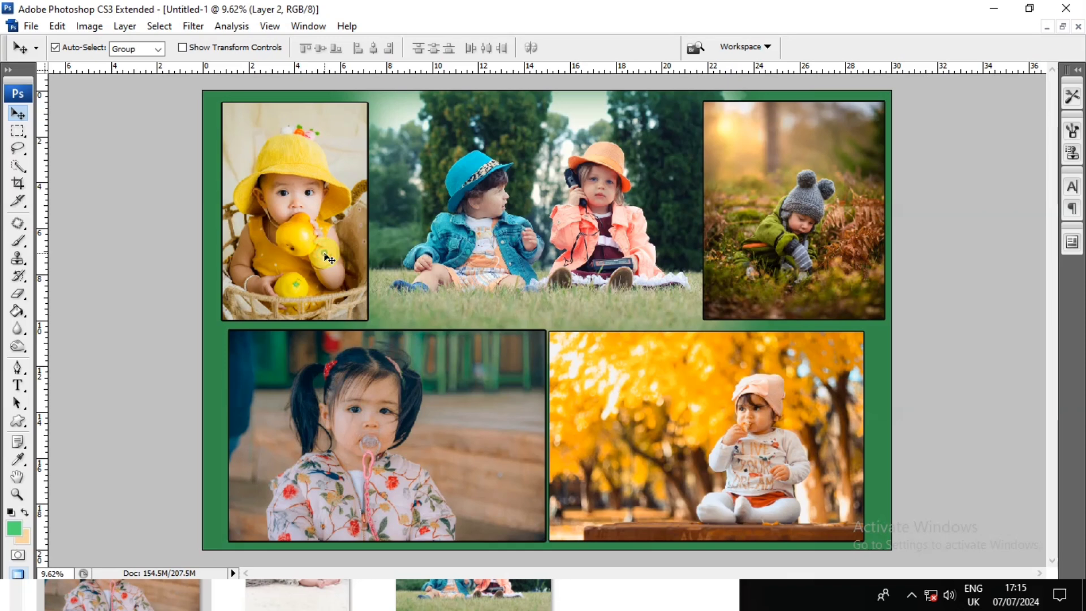
key("ctrl+t")
left_click_drag(366, 318, 371, 324)
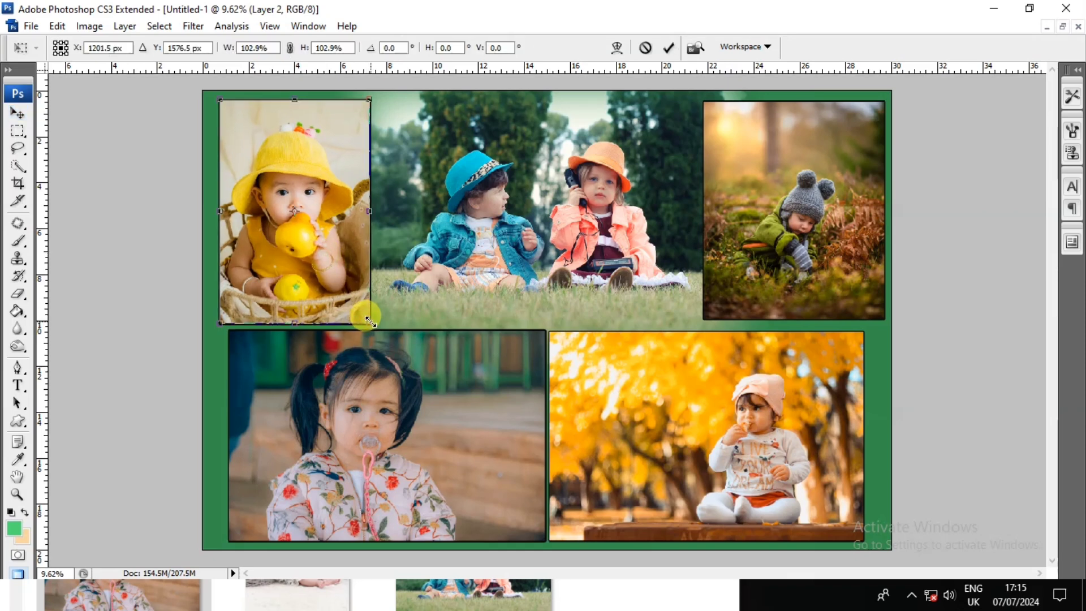
key("Return")
Erase along the top edge of the top-right photo and select the top-left layer
left_click(778, 253)
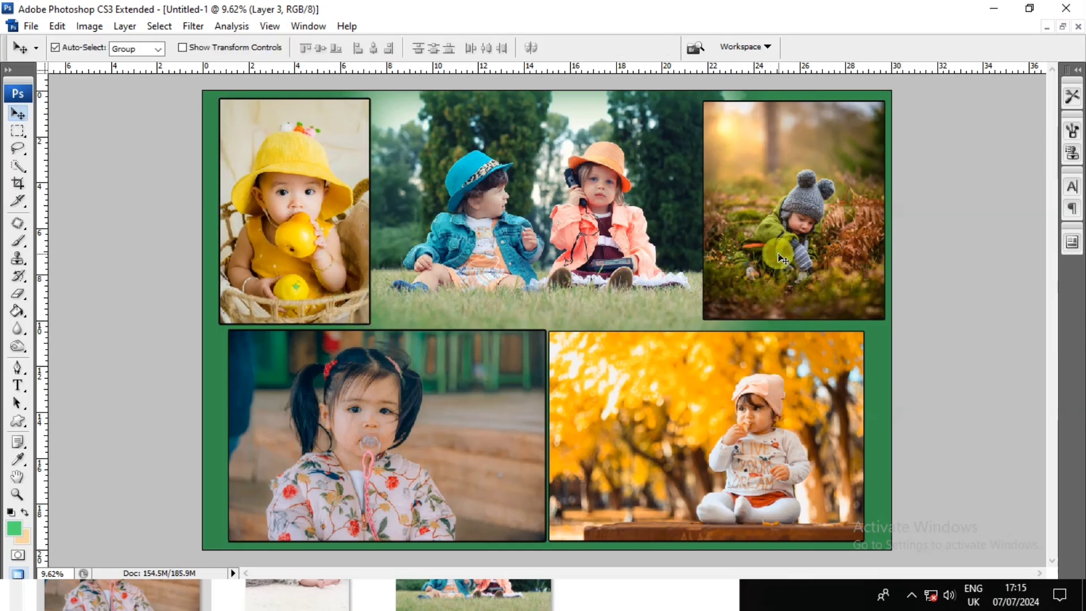
key("e")
left_click_drag(820, 85, 767, 82)
key("v")
left_click(583, 238)
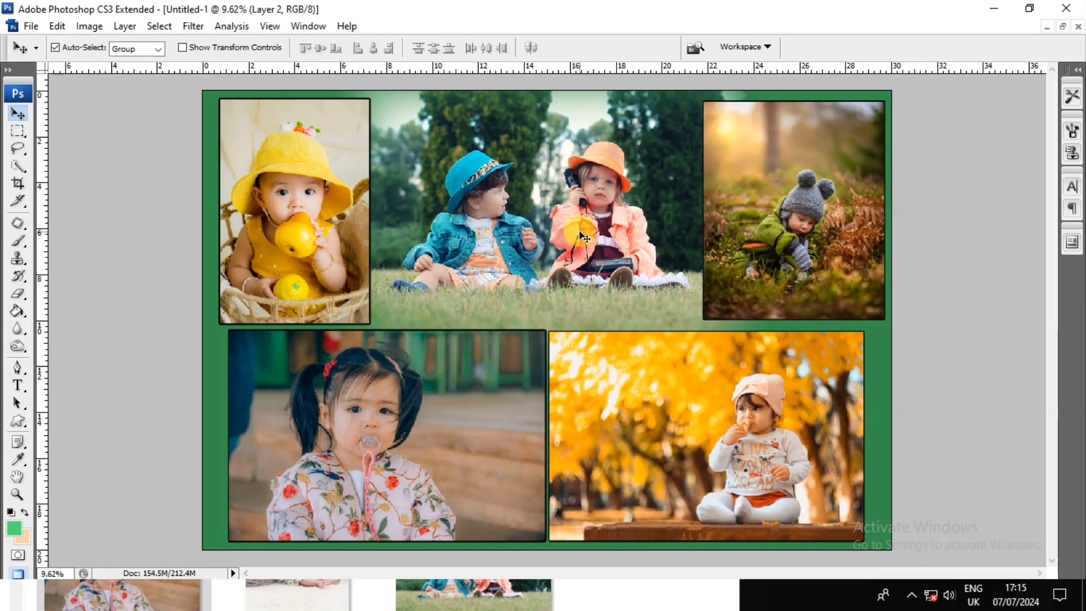
key("e")
key("z")
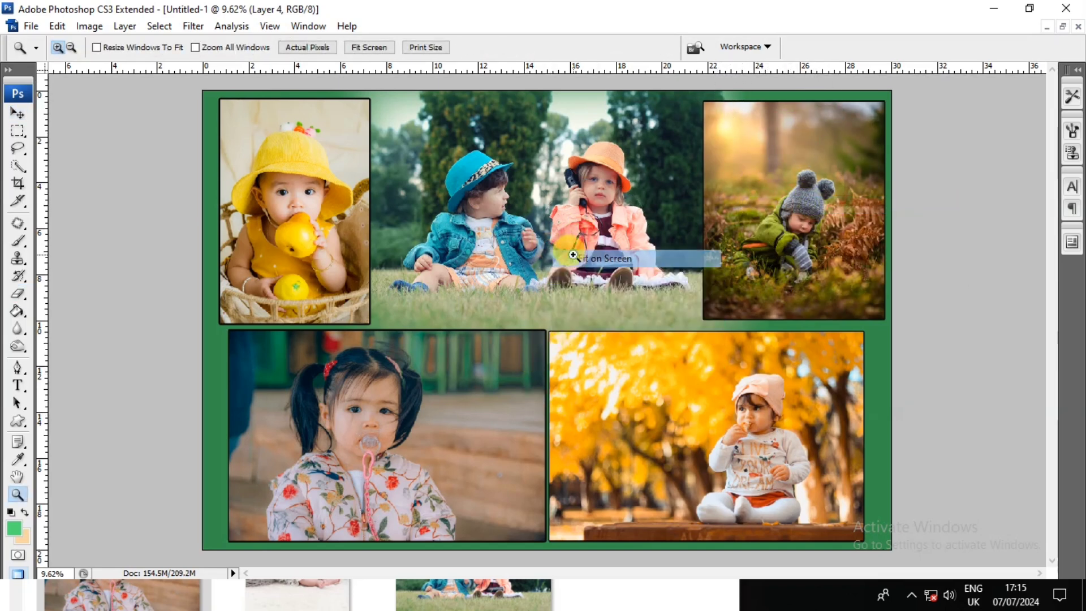
Show the Layers panel again and move it to the left side of the screen
key("v")
key("F7")
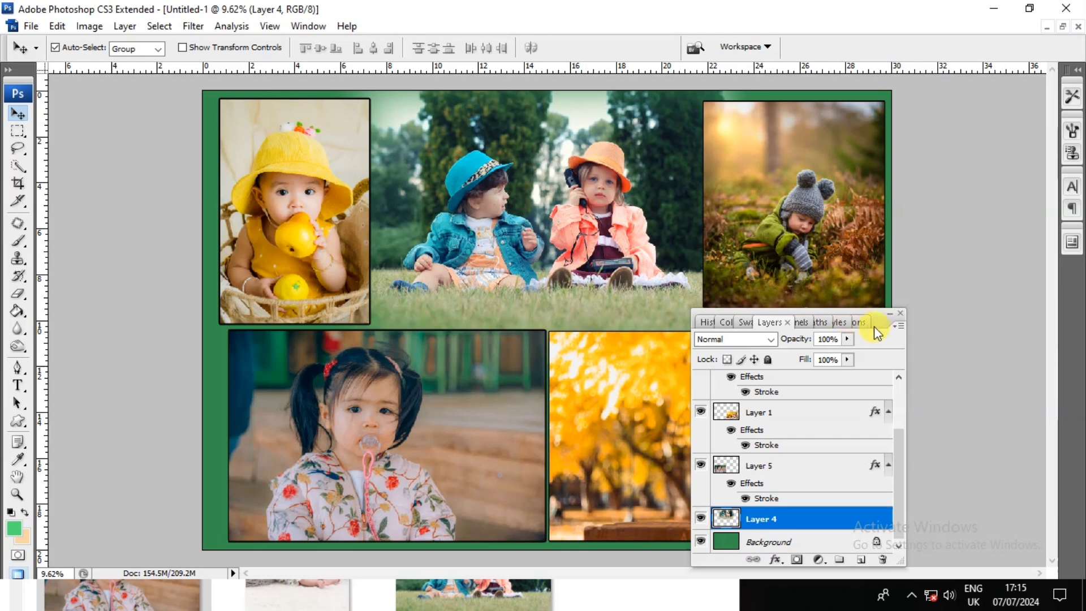
left_click_drag(874, 327, 191, 145)
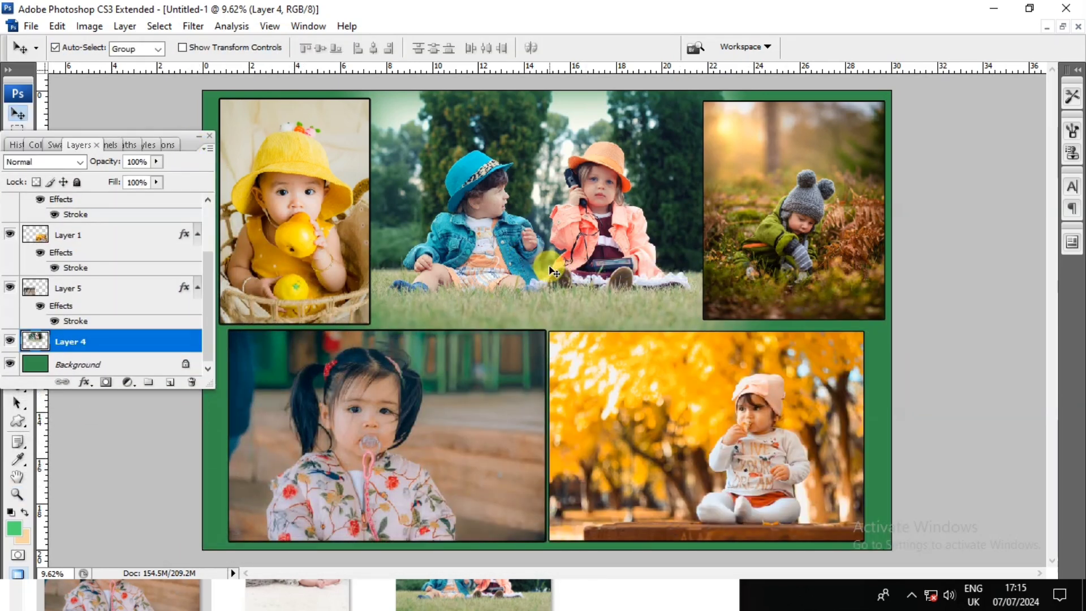